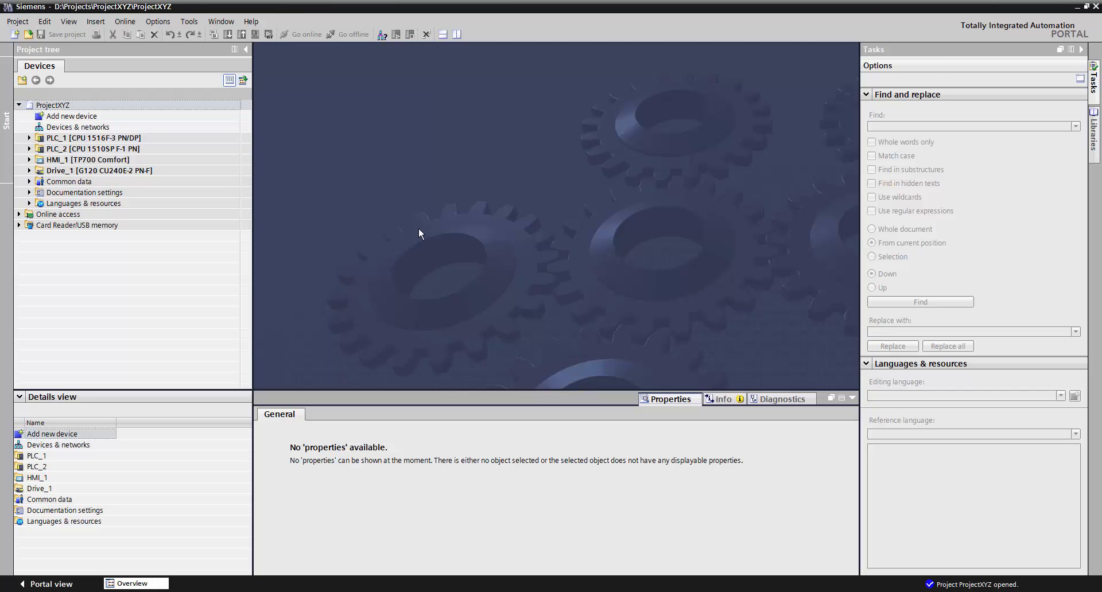
# Step: Open the Conveyor screen of HMI_1 for editing
pyautogui.click(32, 166)
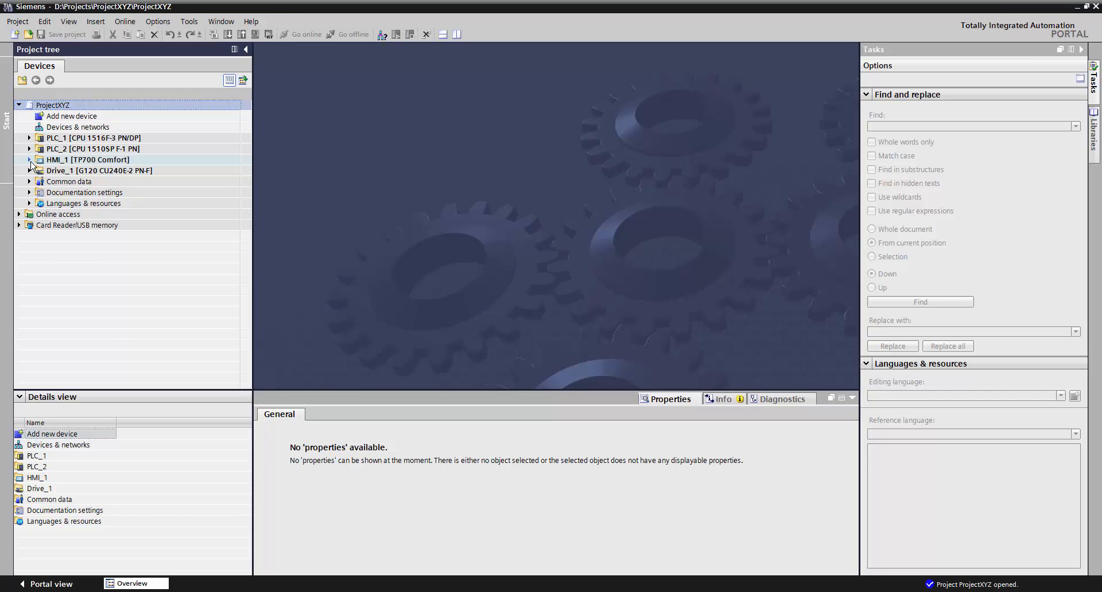
pyautogui.click(29, 160)
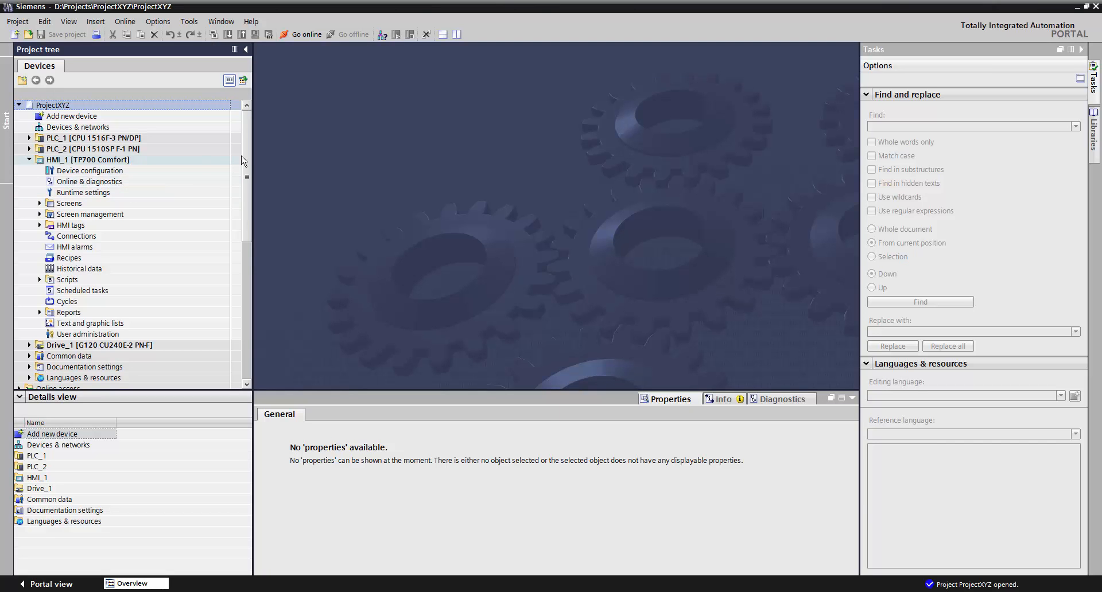
pyautogui.scroll(-1, 247, 169)
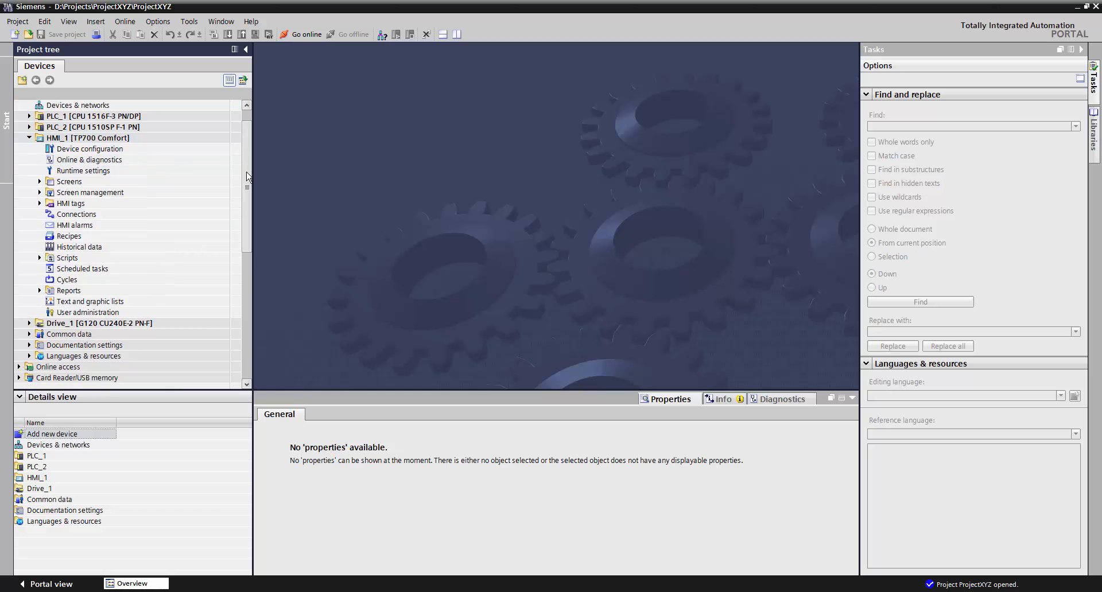
pyautogui.click(39, 181)
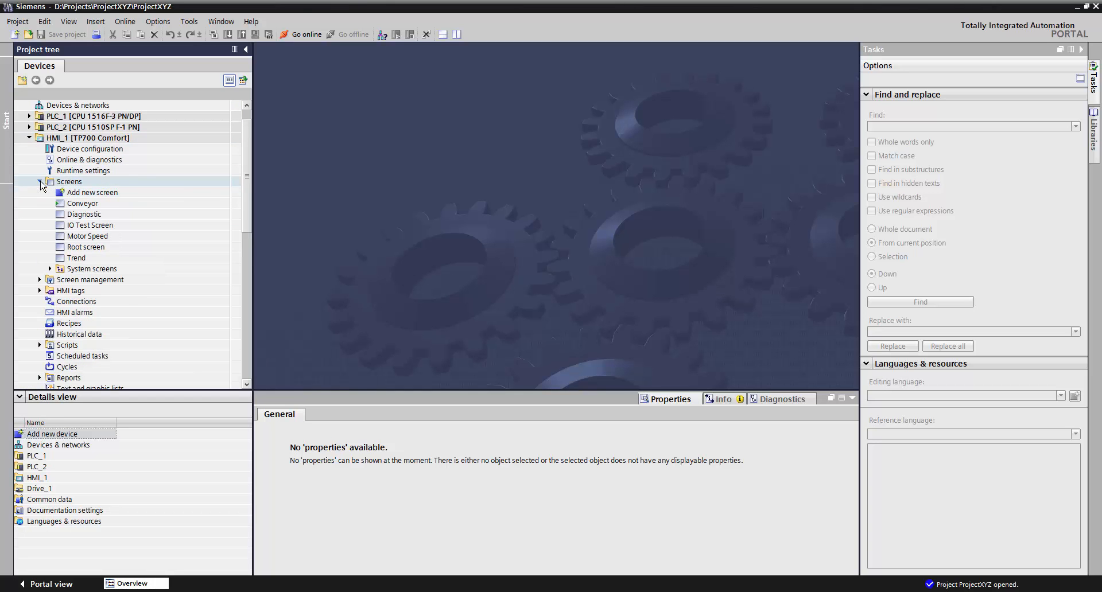
pyautogui.doubleClick(83, 204)
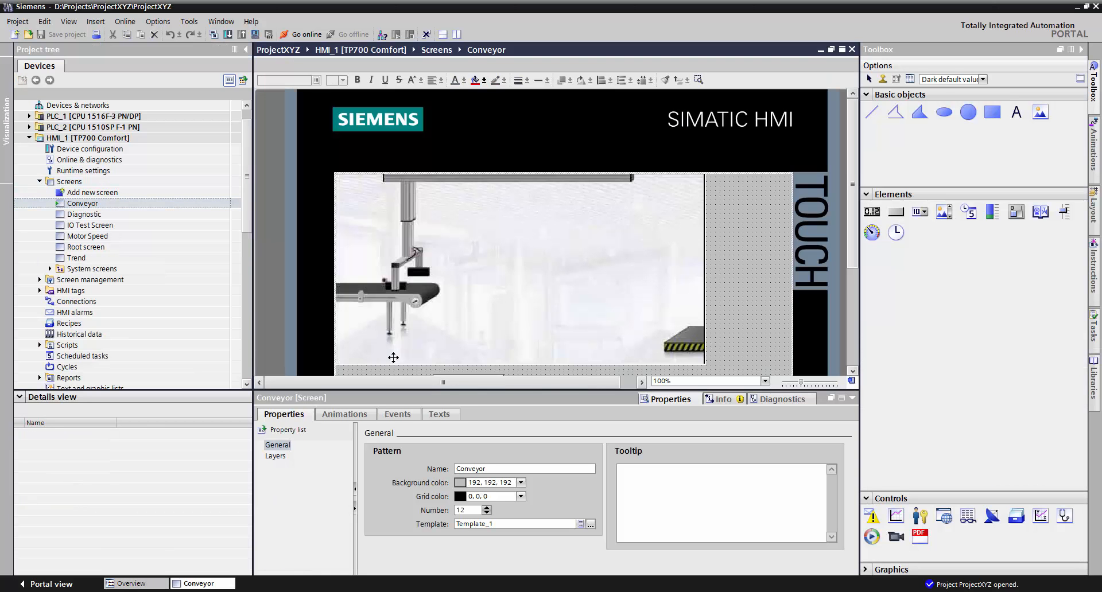
# Step: Fill the Reset button with blue and inspect the Start button and the Number of Pallets I/O field
pyautogui.moveTo(853, 216); pyautogui.dragTo(856, 261)
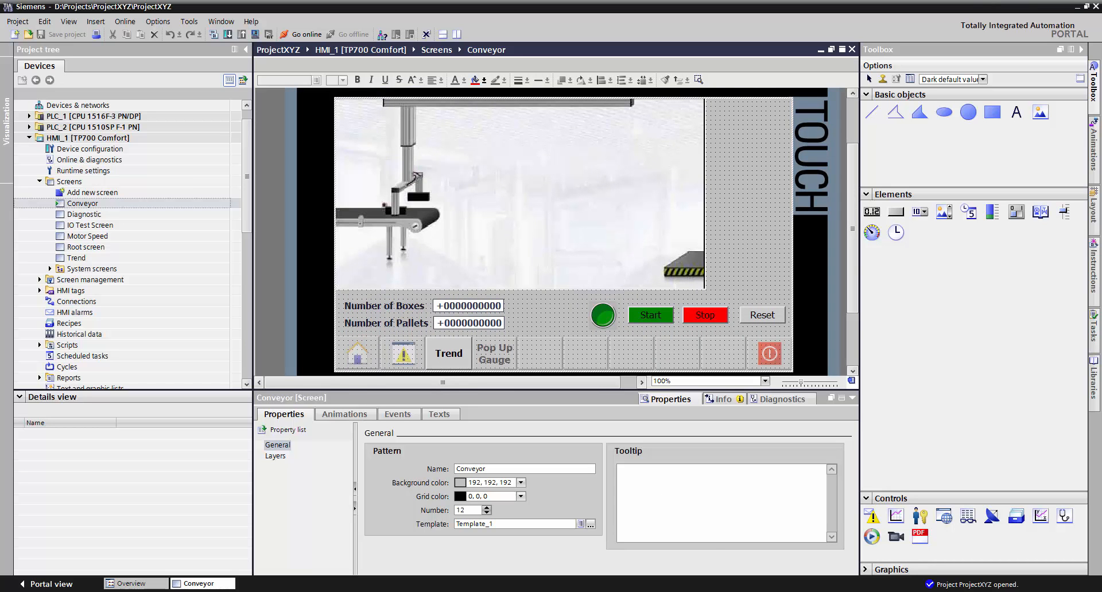
pyautogui.moveTo(854, 255)
pyautogui.mouseDown()
pyautogui.moveTo(856, 246)
pyautogui.moveTo(859, 261)
pyautogui.mouseUp()
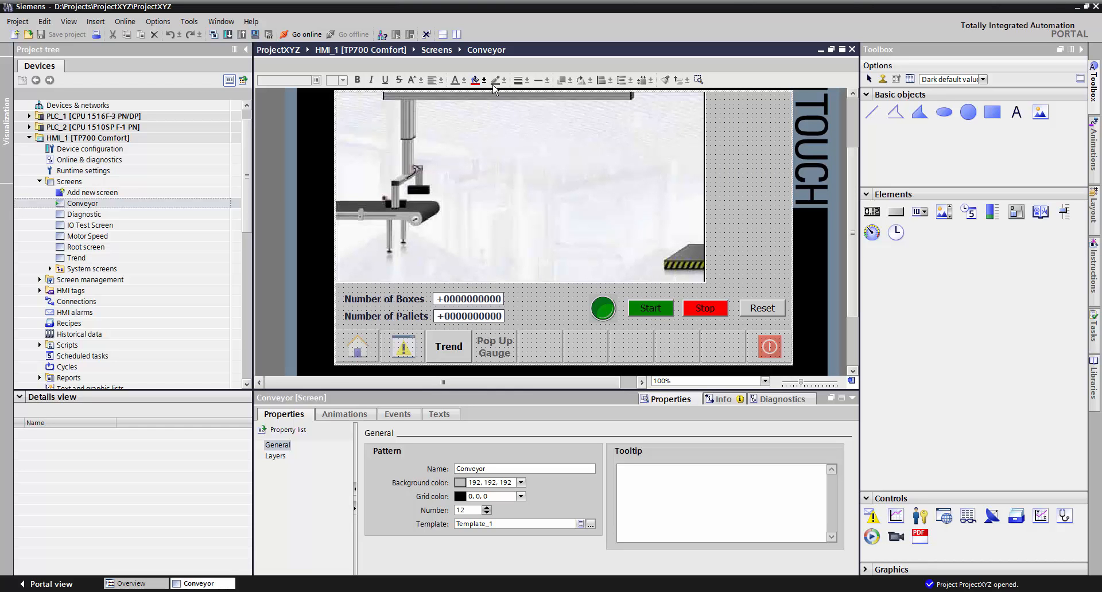
pyautogui.click(756, 312)
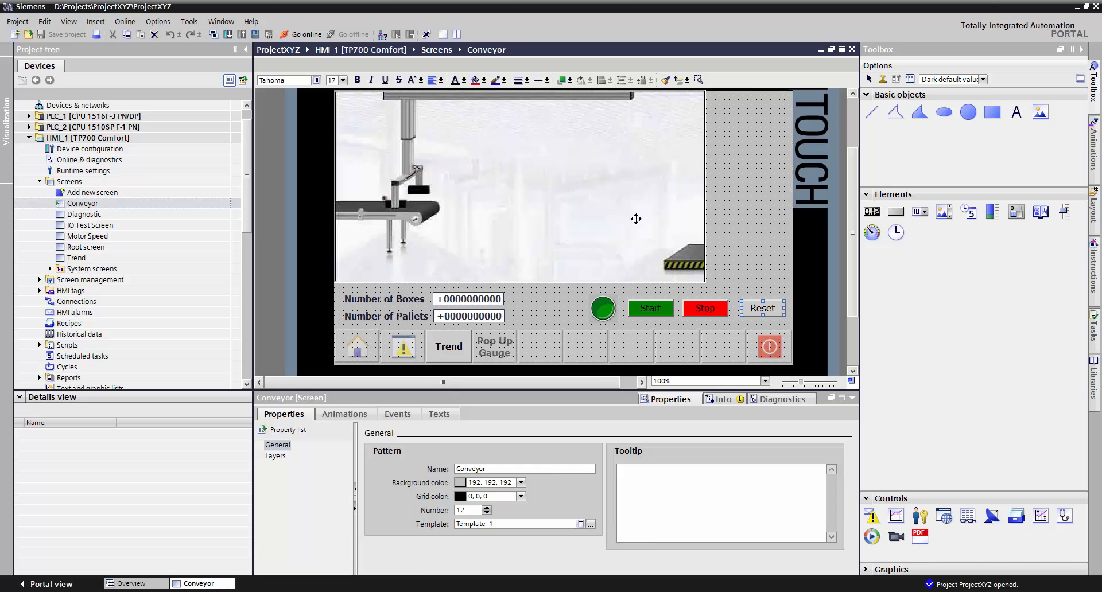
pyautogui.click(484, 80)
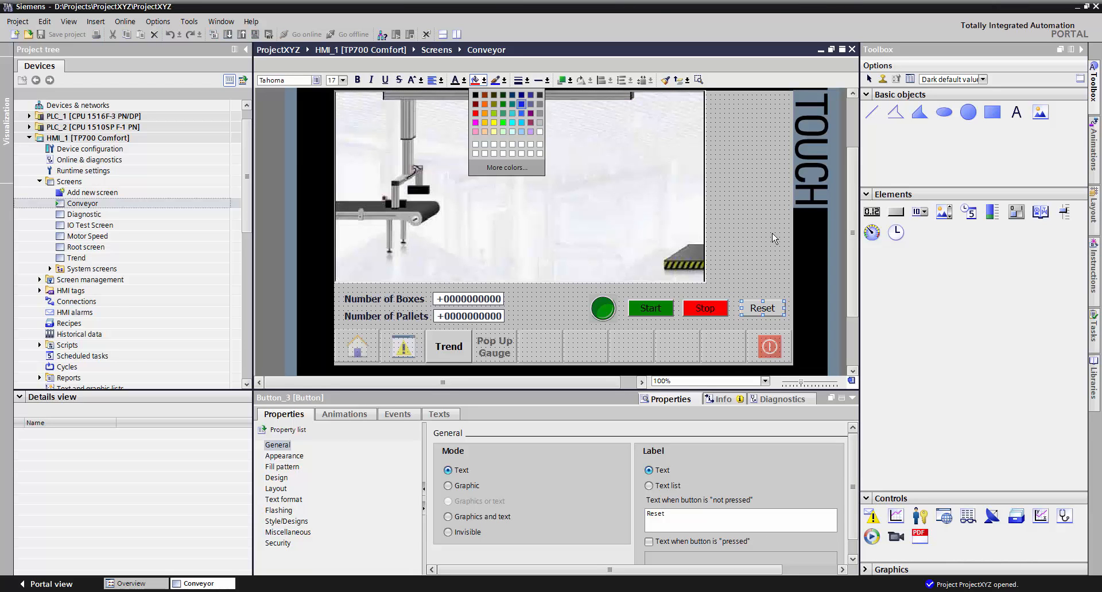
pyautogui.click(521, 103)
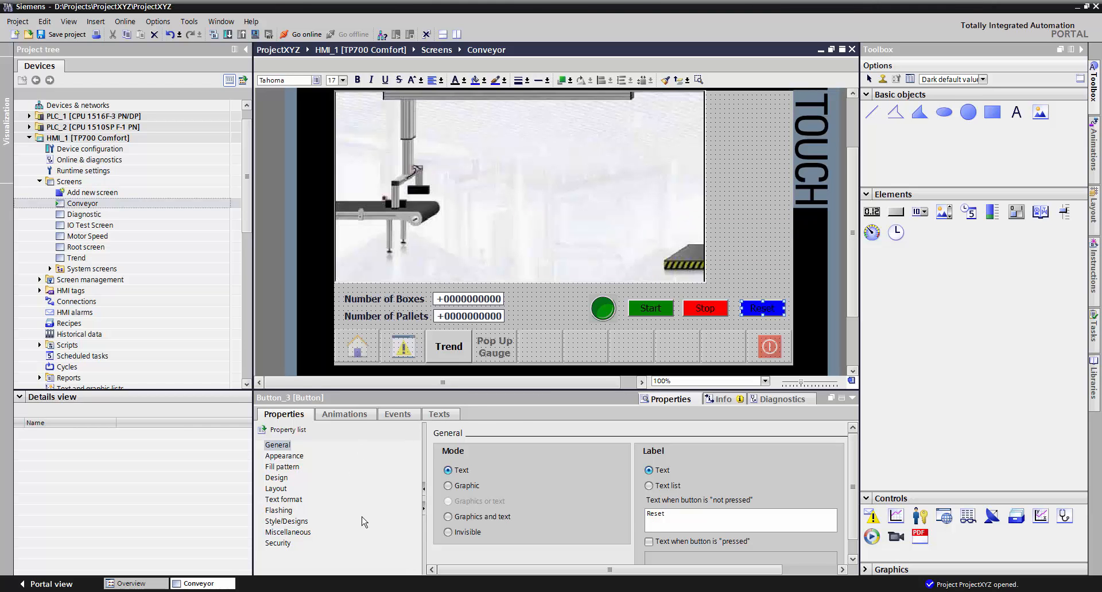
pyautogui.click(657, 313)
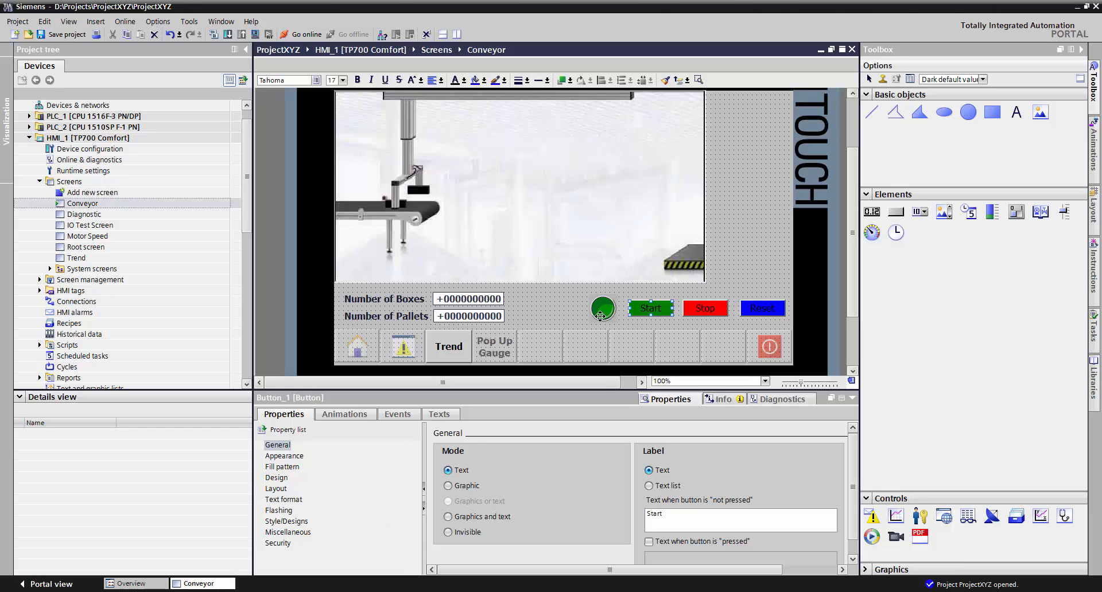
pyautogui.click(481, 316)
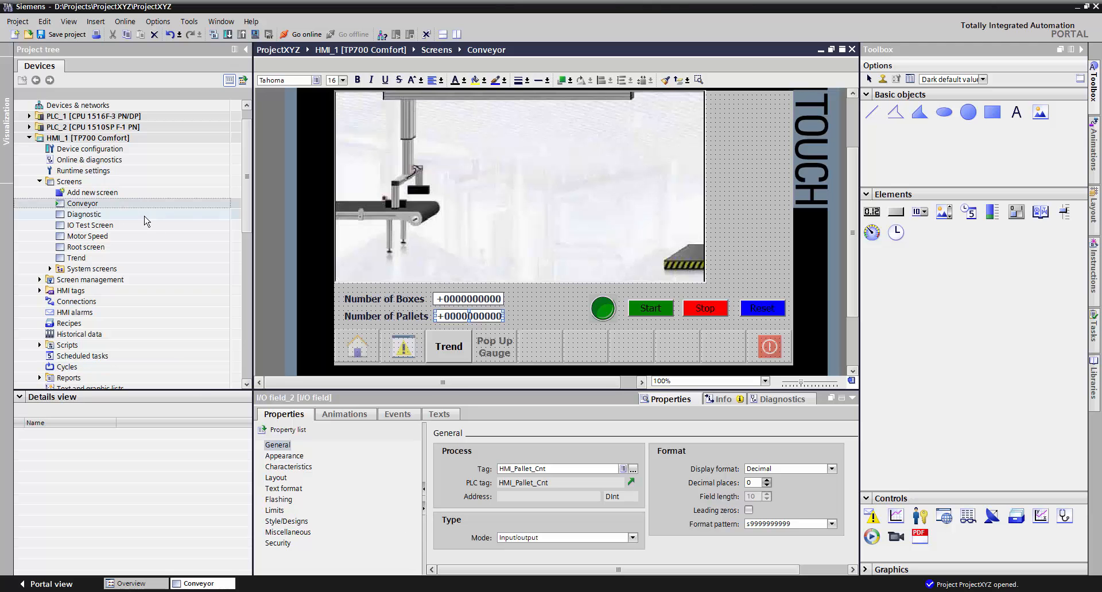
# Step: Add a new screen to HMI_1 and rename it "Test Screen"
pyautogui.doubleClick(92, 193)
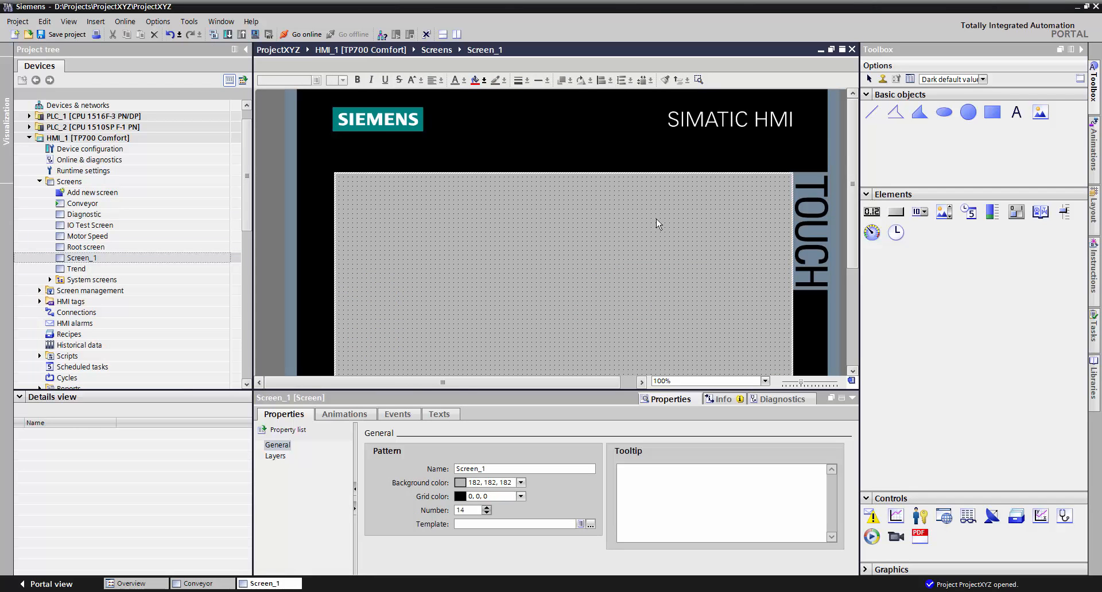
pyautogui.rightClick(132, 258)
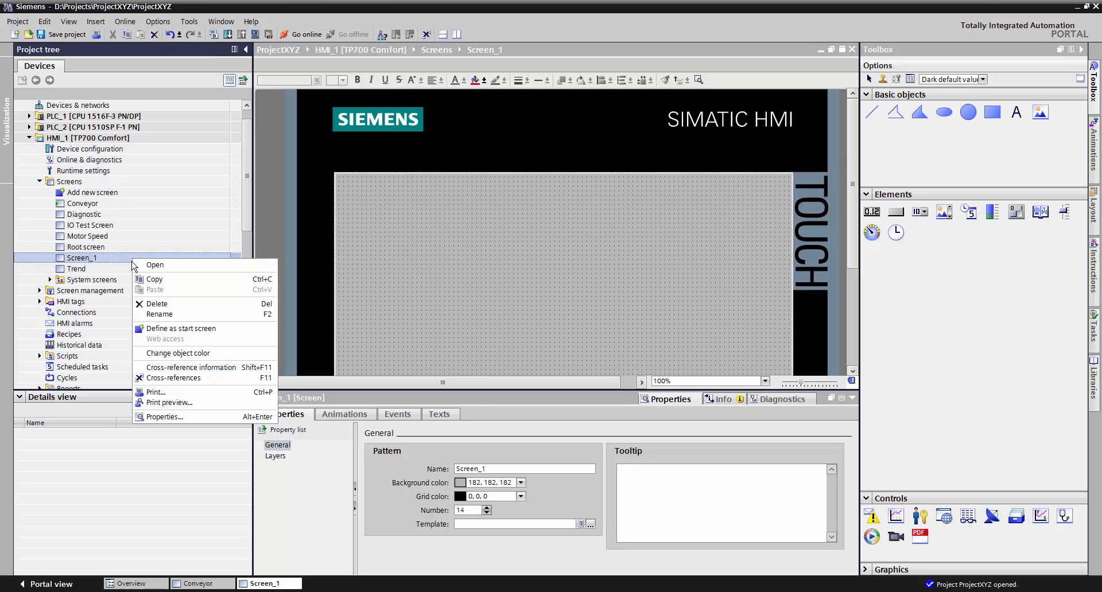
pyautogui.click(170, 315)
pyautogui.write('Test Sc')
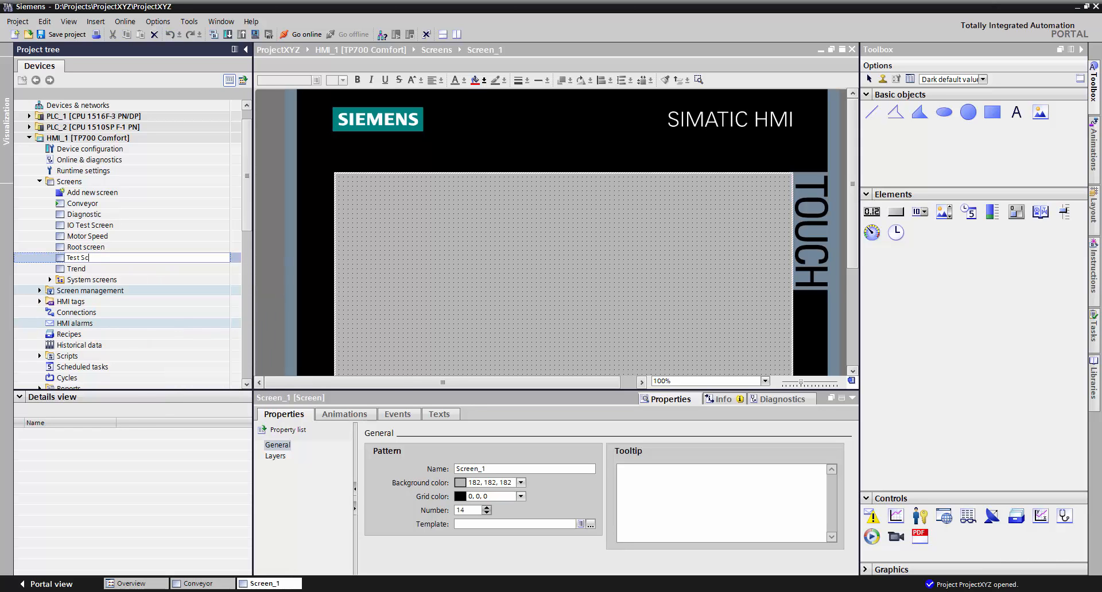
pyautogui.write('reen')
pyautogui.press('Return')
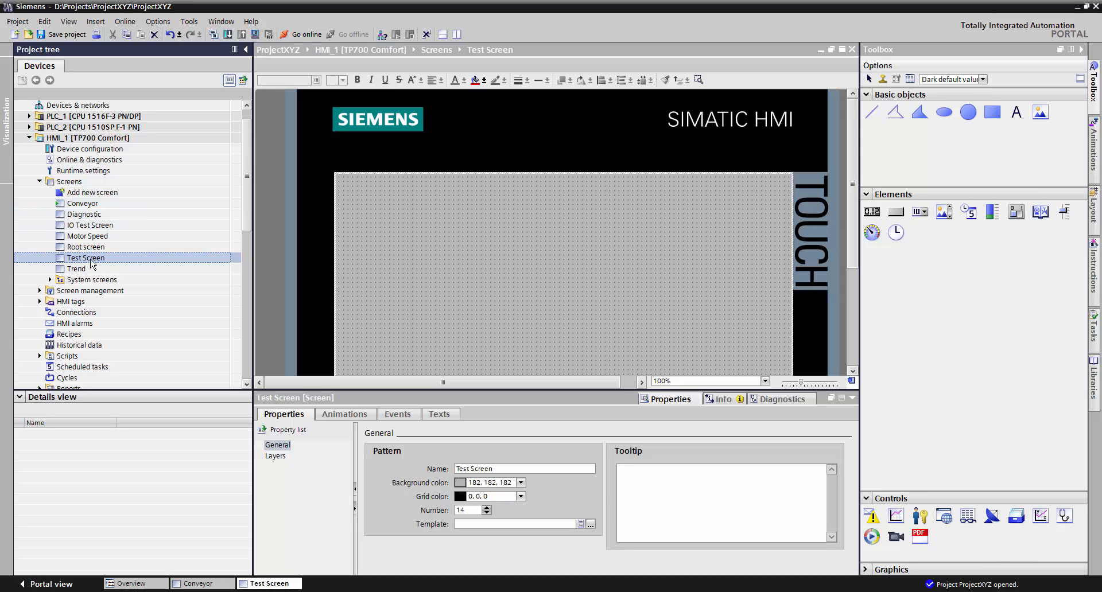
# Step: Place a Test Screen navigation button beside the Conveyor screen's picture and a Conveyor navigation button in the upper corner of Test Screen
pyautogui.doubleClick(88, 207)
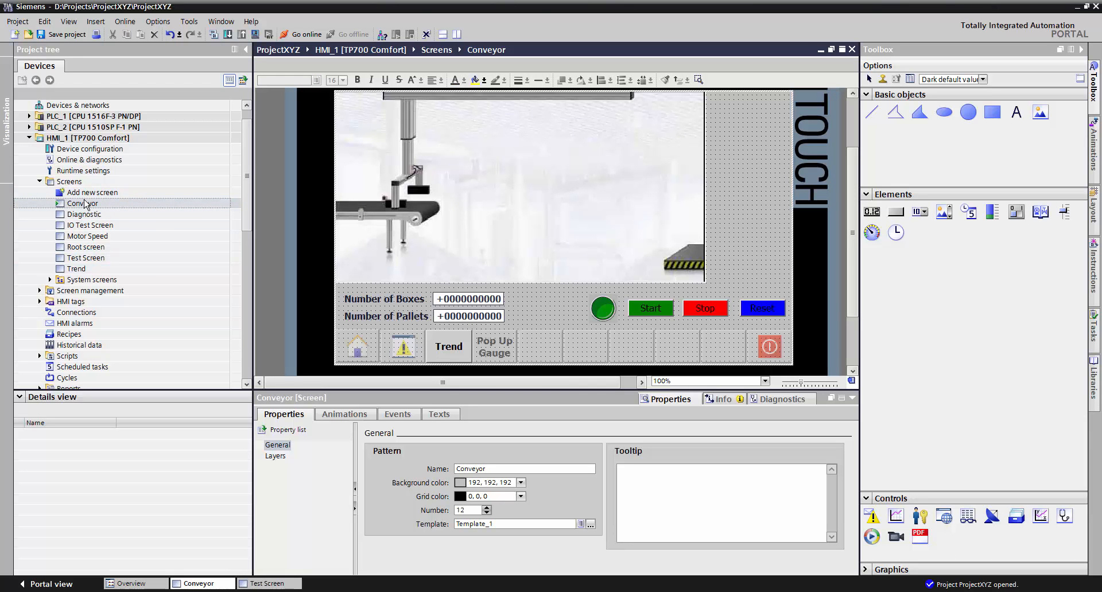
pyautogui.click(74, 259)
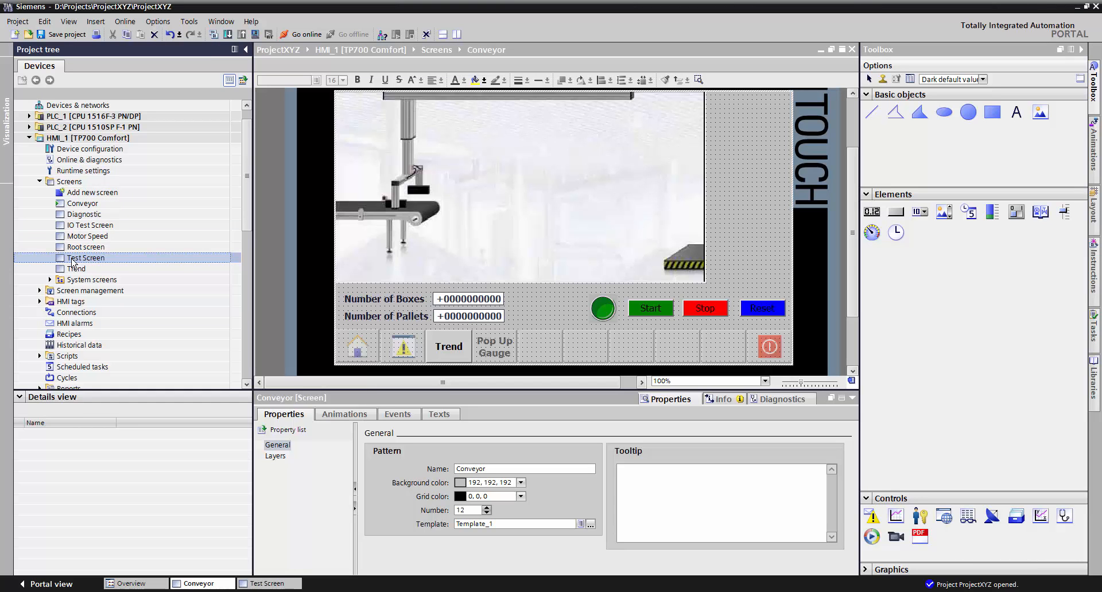
pyautogui.moveTo(71, 262); pyautogui.dragTo(710, 219)
pyautogui.moveTo(789, 187)
pyautogui.mouseDown()
pyautogui.moveTo(832, 190)
pyautogui.moveTo(779, 187)
pyautogui.mouseUp()
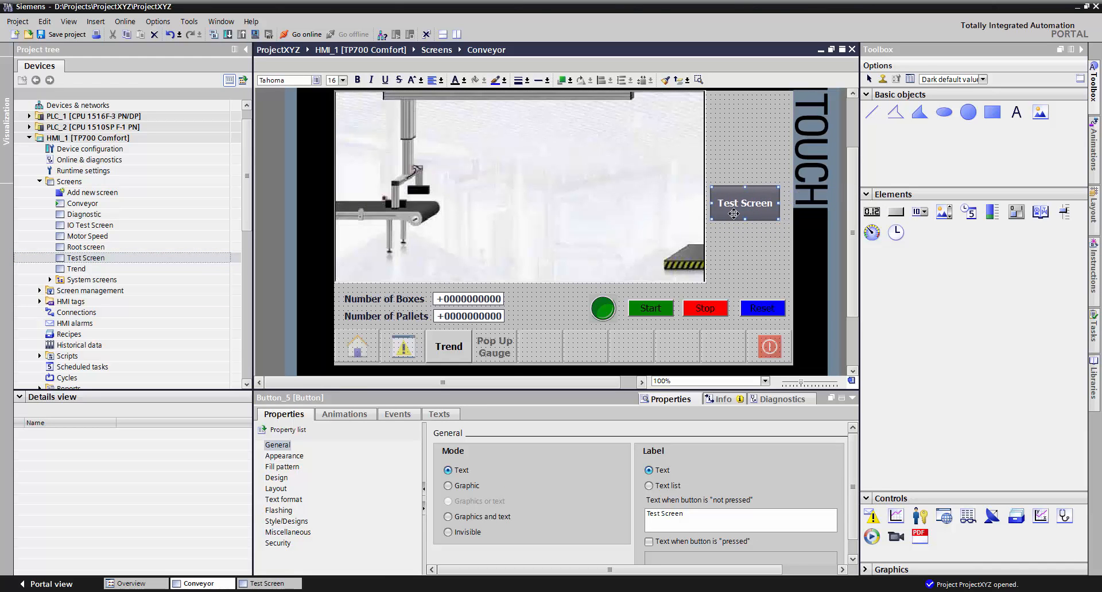
pyautogui.doubleClick(94, 259)
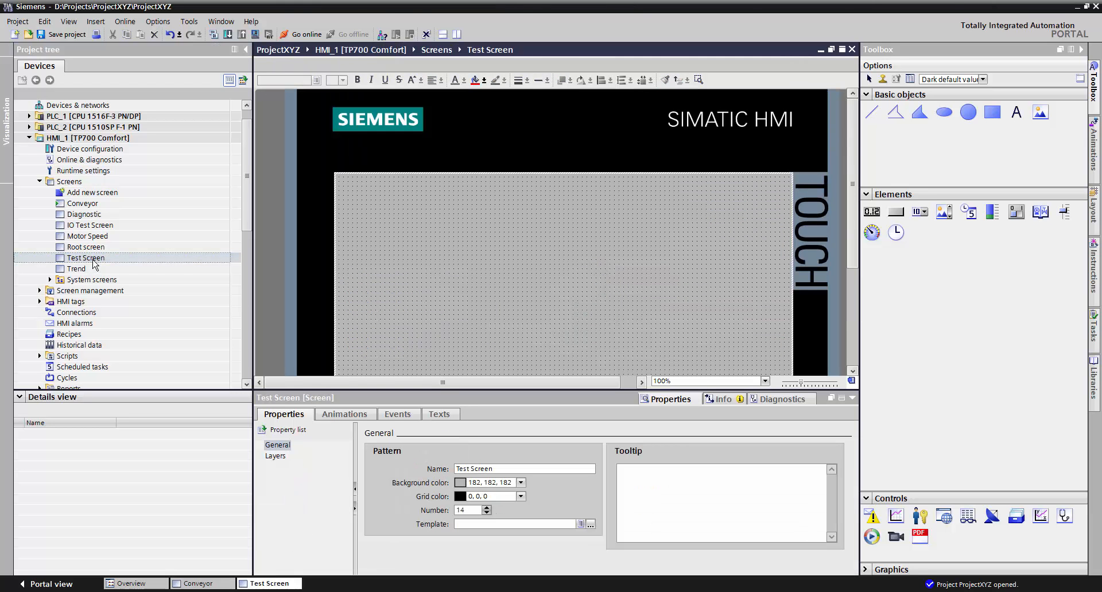
pyautogui.moveTo(84, 206); pyautogui.dragTo(397, 187)
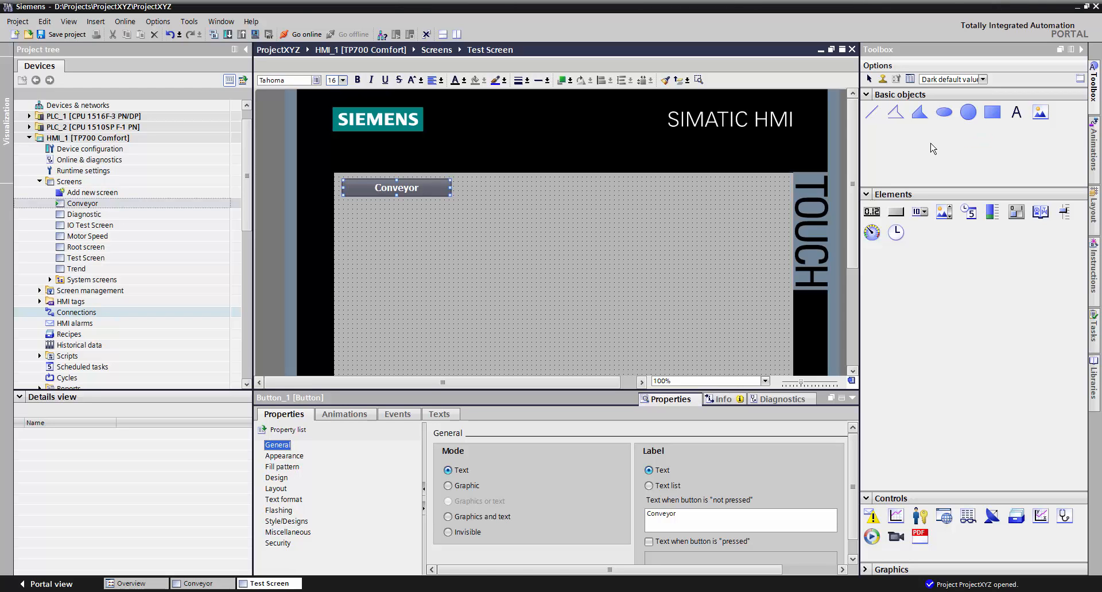
# Step: Draw a rectangle near the middle of Test Screen and add a text field reading "My Data" above it
pyautogui.click(993, 118)
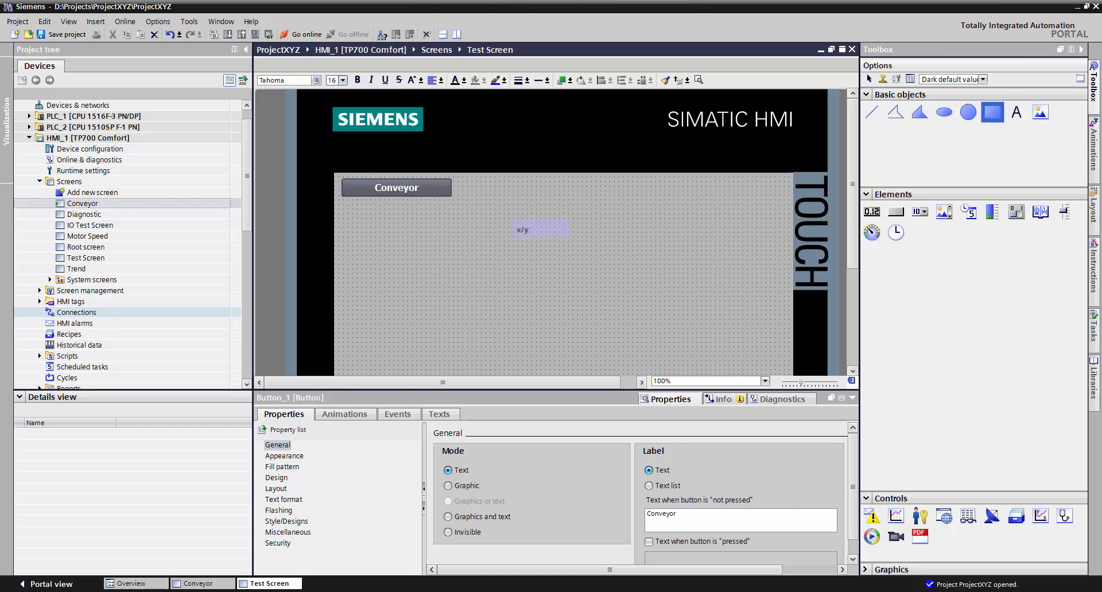
pyautogui.click(508, 219)
pyautogui.moveTo(555, 264); pyautogui.dragTo(636, 354)
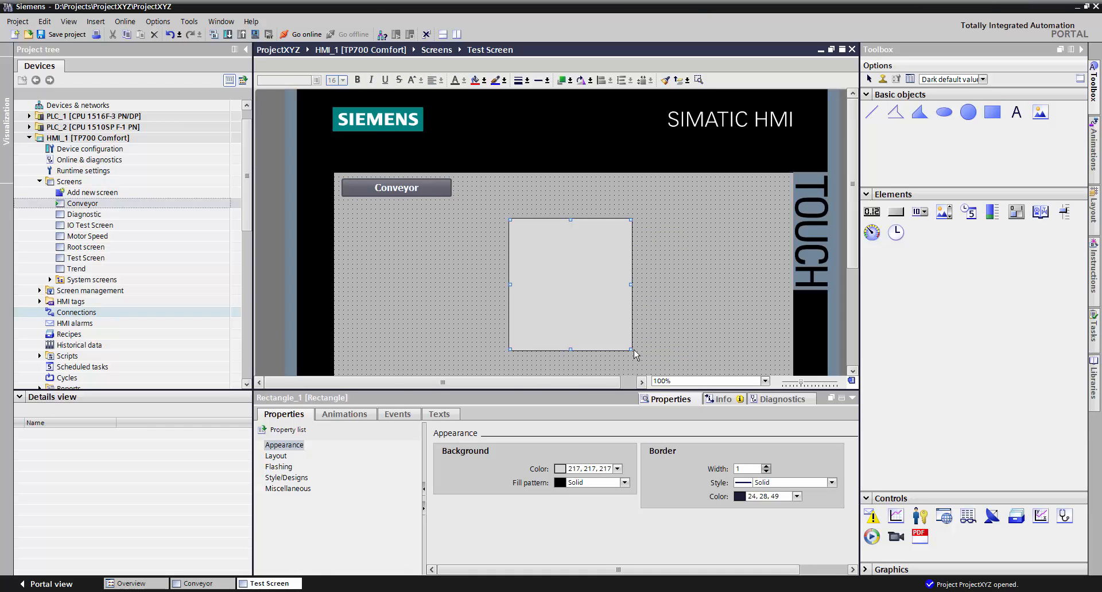
pyautogui.click(1017, 114)
pyautogui.click(520, 208)
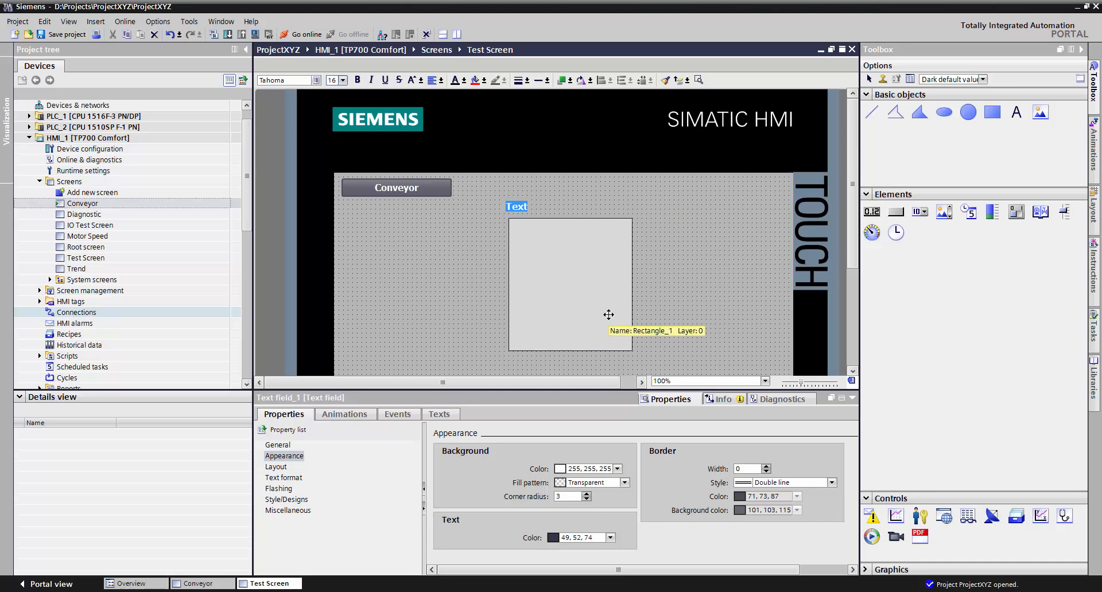
pyautogui.write('My Data')
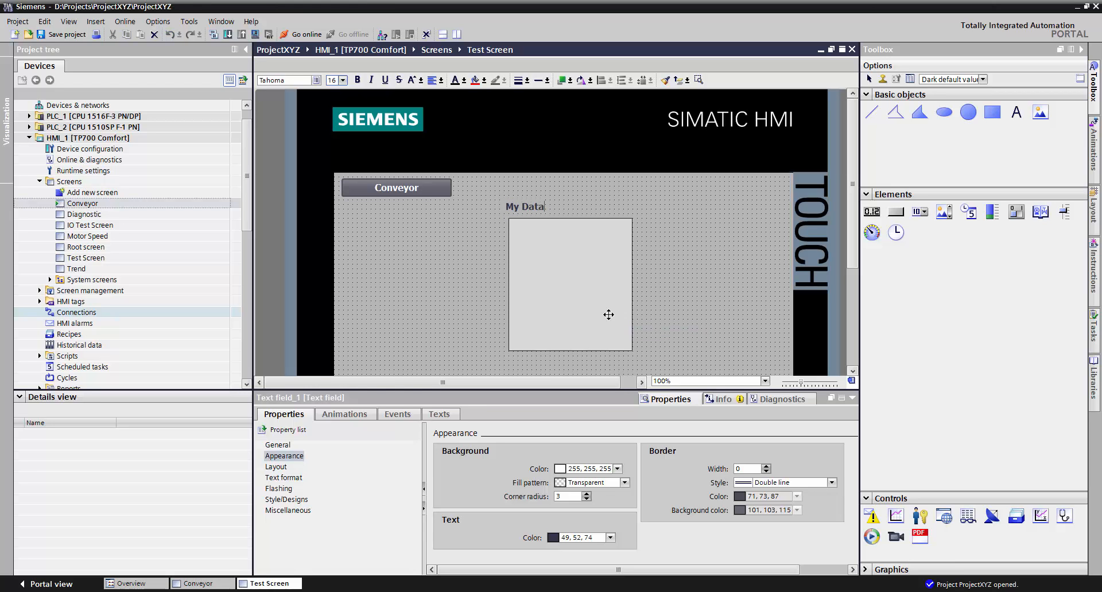
pyautogui.press('Escape')
# Step: Set the rectangle's background color to yellow (255, 255, 0) and change it to red (255, 0, 0)
pyautogui.click(571, 287)
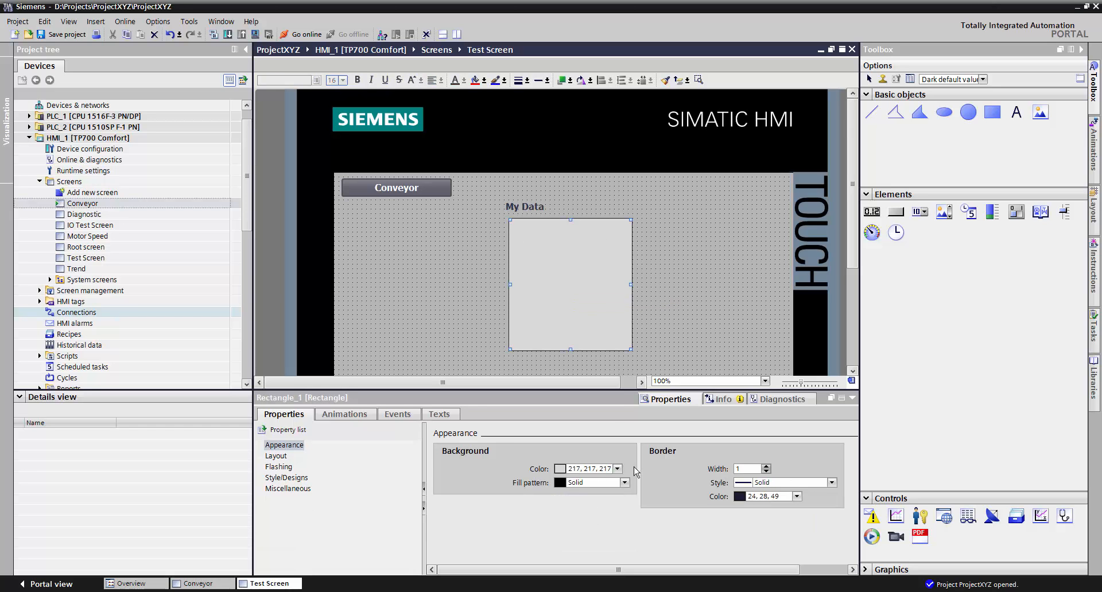
pyautogui.click(618, 469)
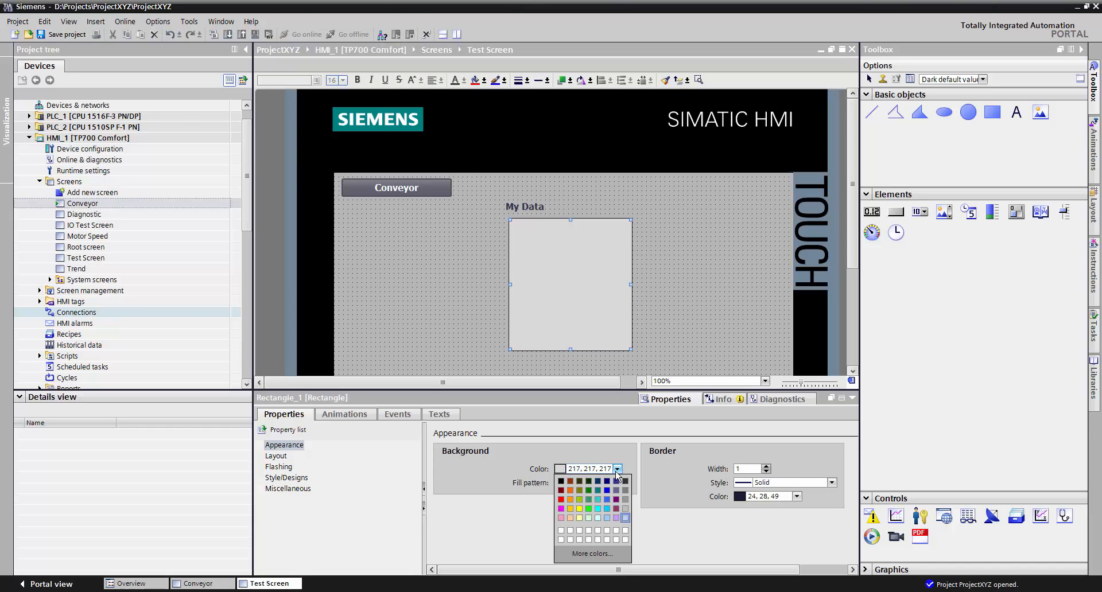
pyautogui.click(579, 509)
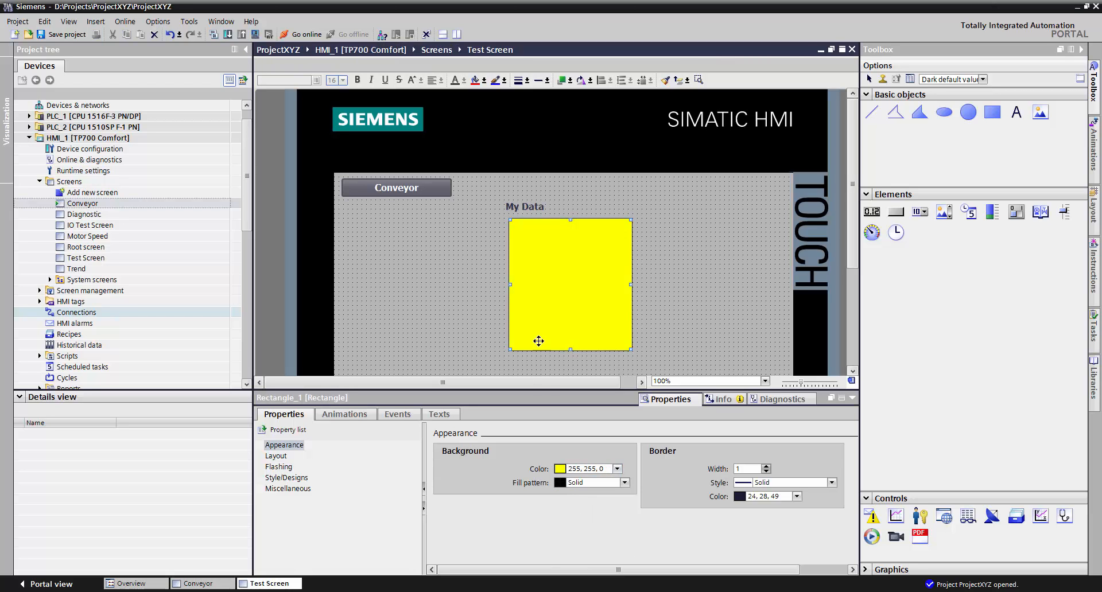
pyautogui.click(474, 80)
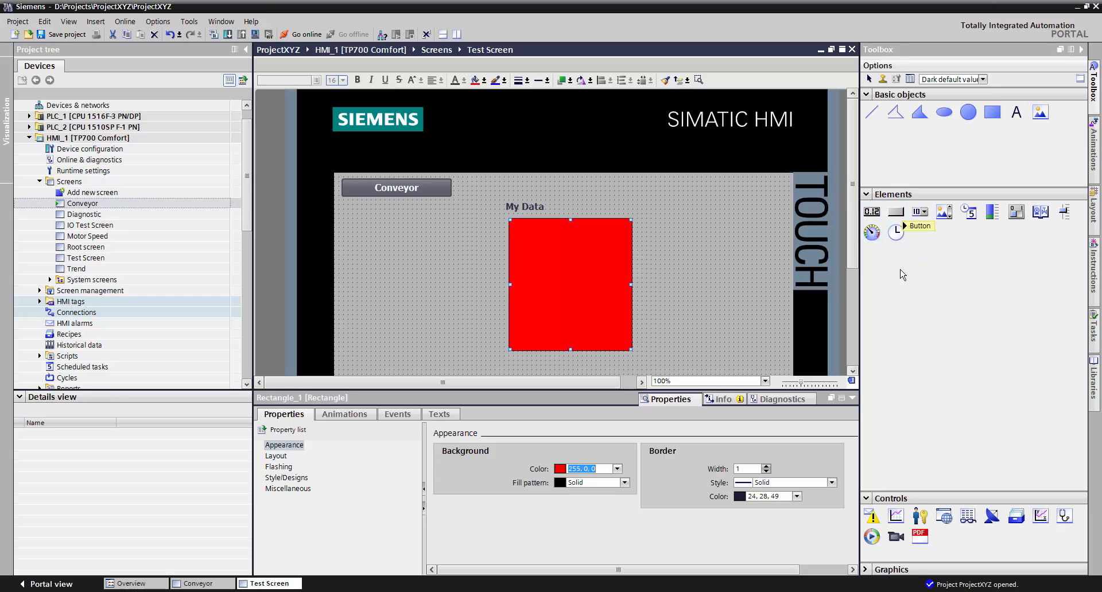
# Step: Place a gauge on one side of the red rectangle and a button with its default text on the other
pyautogui.click(874, 238)
pyautogui.moveTo(366, 246)
pyautogui.mouseDown()
pyautogui.moveTo(409, 298)
pyautogui.moveTo(477, 339)
pyautogui.mouseUp()
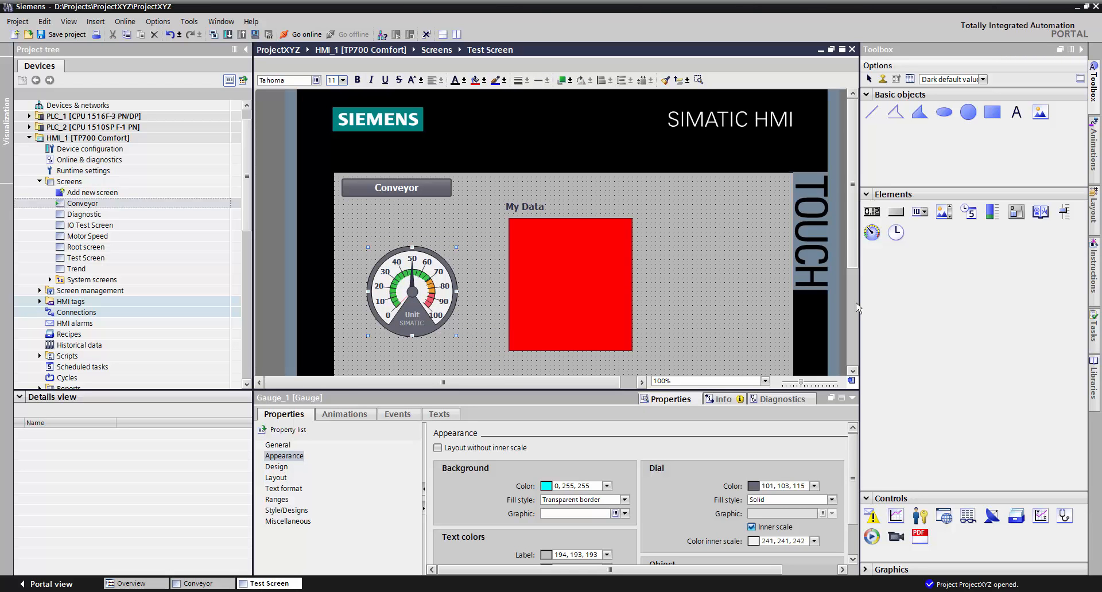
pyautogui.click(897, 217)
pyautogui.moveTo(665, 250); pyautogui.dragTo(760, 287)
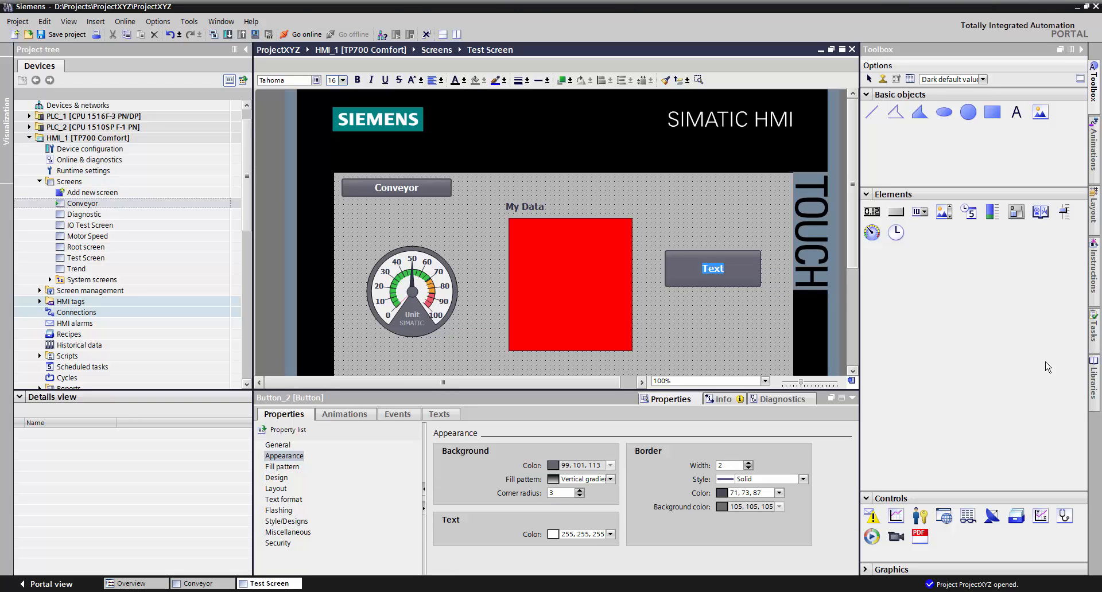
pyautogui.press('Escape')
# Step: Enlarge the Controls and Graphics areas and display the Flags graphics from Basic symbols in the WinCC graphics folder
pyautogui.moveTo(949, 491); pyautogui.dragTo(935, 391)
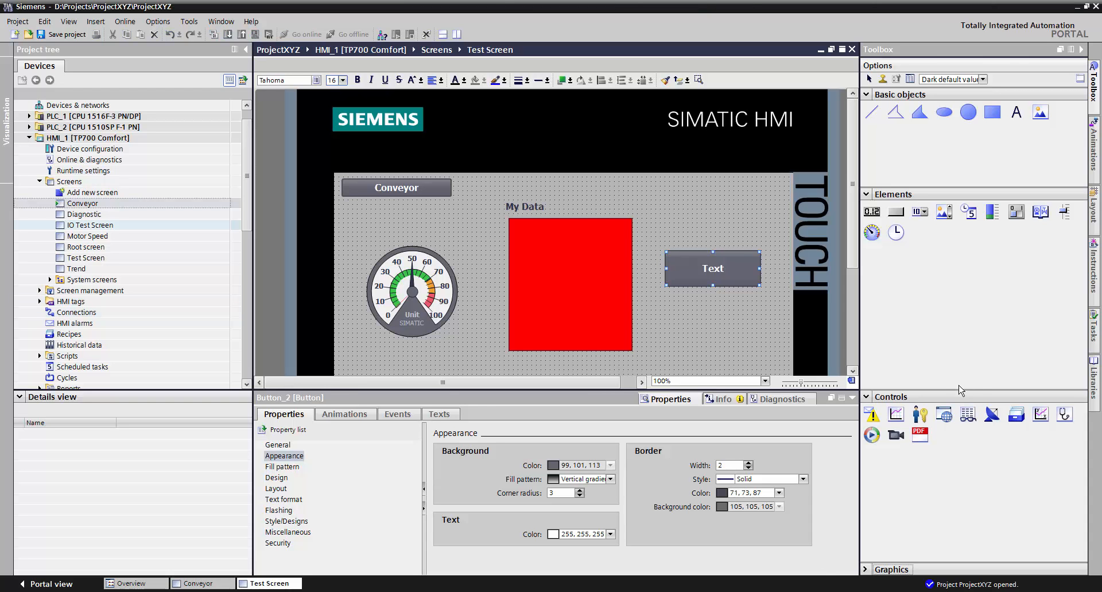
pyautogui.moveTo(954, 390); pyautogui.dragTo(953, 296)
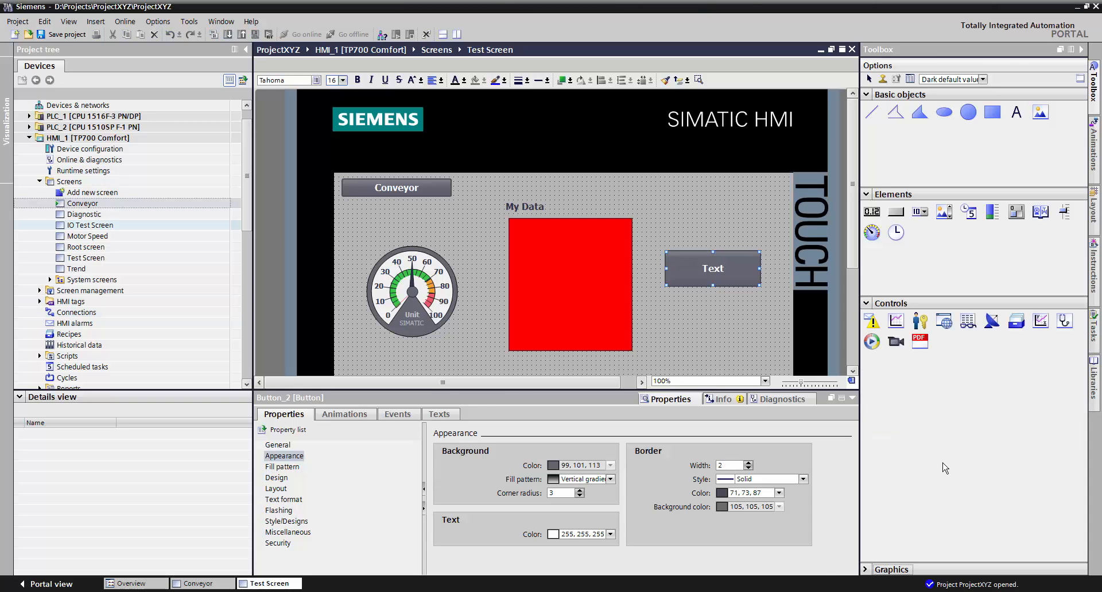
pyautogui.click(888, 573)
pyautogui.moveTo(915, 428); pyautogui.dragTo(915, 507)
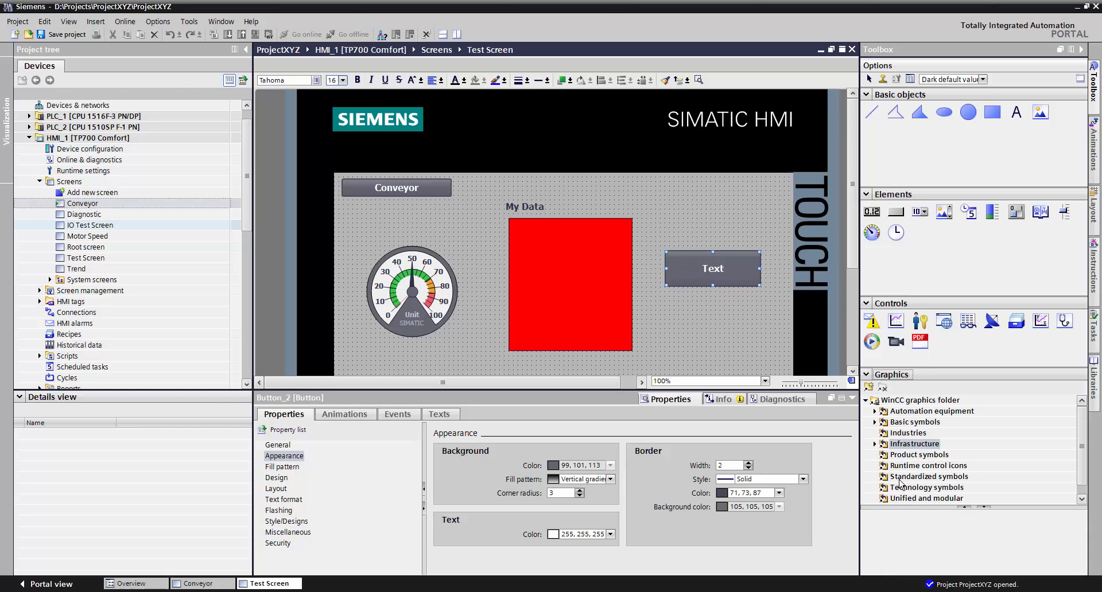
pyautogui.click(873, 422)
pyautogui.click(891, 445)
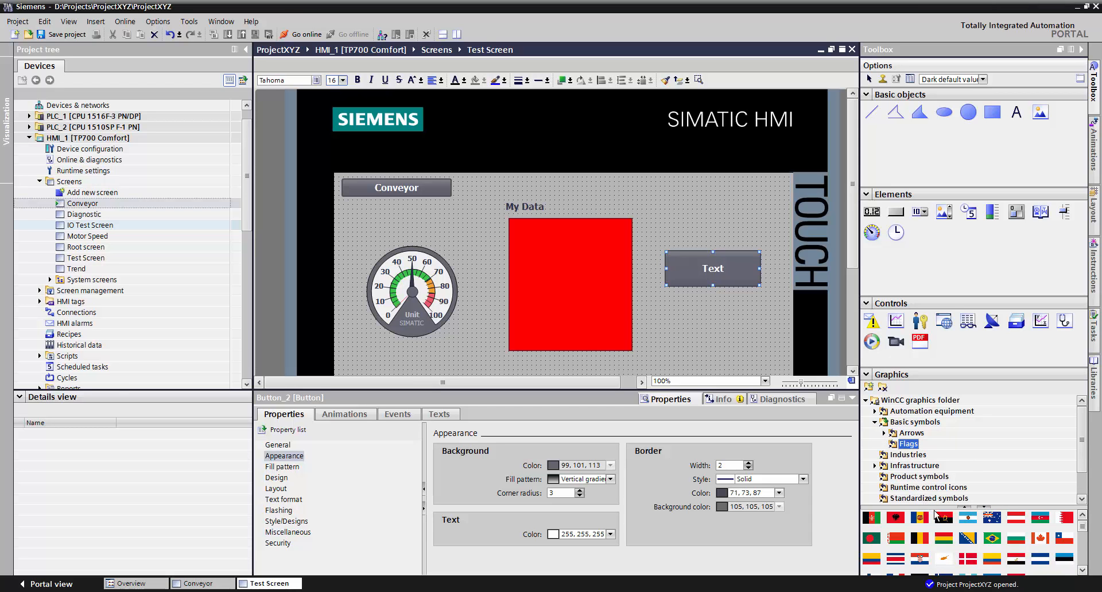
# Step: Place the United States flag graphic below the default-text button on Test Screen
pyautogui.moveTo(1083, 530); pyautogui.dragTo(1084, 570)
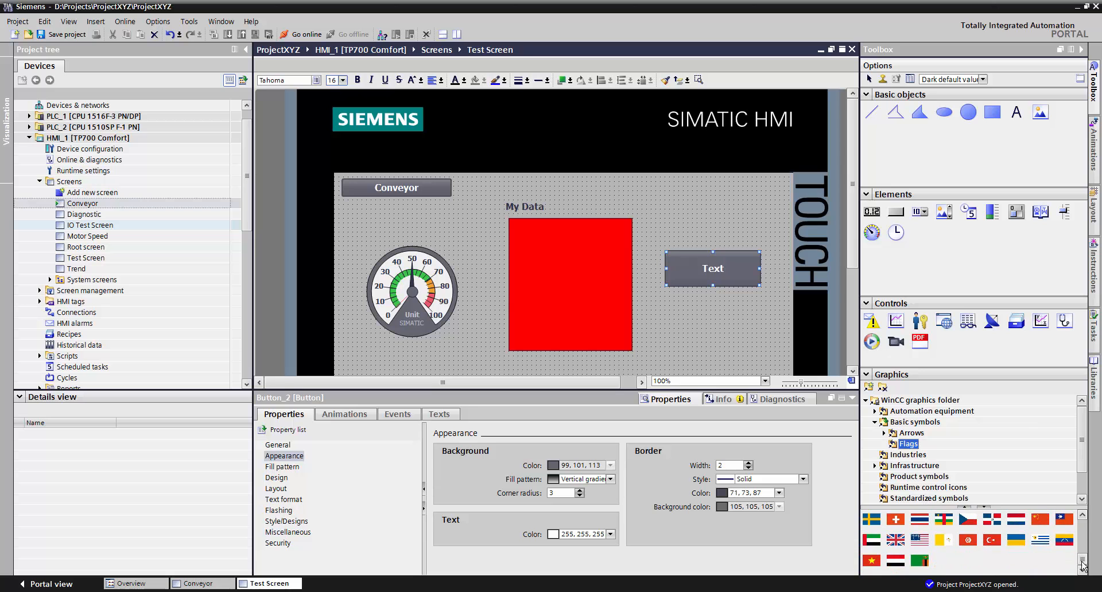
pyautogui.click(919, 542)
pyautogui.moveTo(920, 541); pyautogui.dragTo(774, 367)
pyautogui.moveTo(773, 290); pyautogui.dragTo(774, 291)
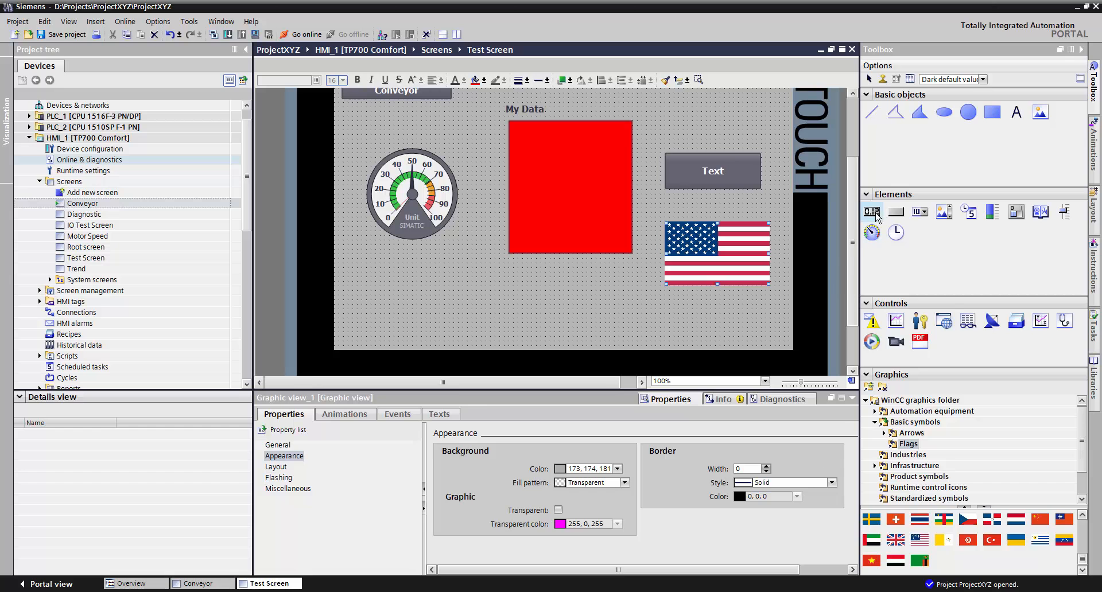
# Step: Add an I/O field inside the upper part of the red rectangle and check the modes offered in its general properties
pyautogui.moveTo(876, 217); pyautogui.dragTo(550, 136)
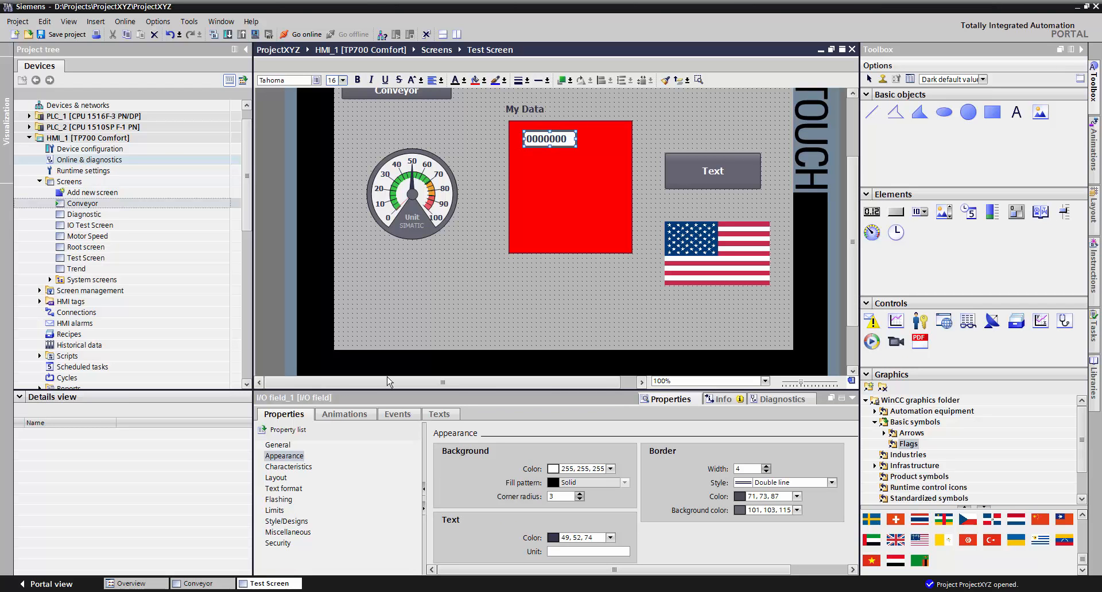
pyautogui.click(277, 445)
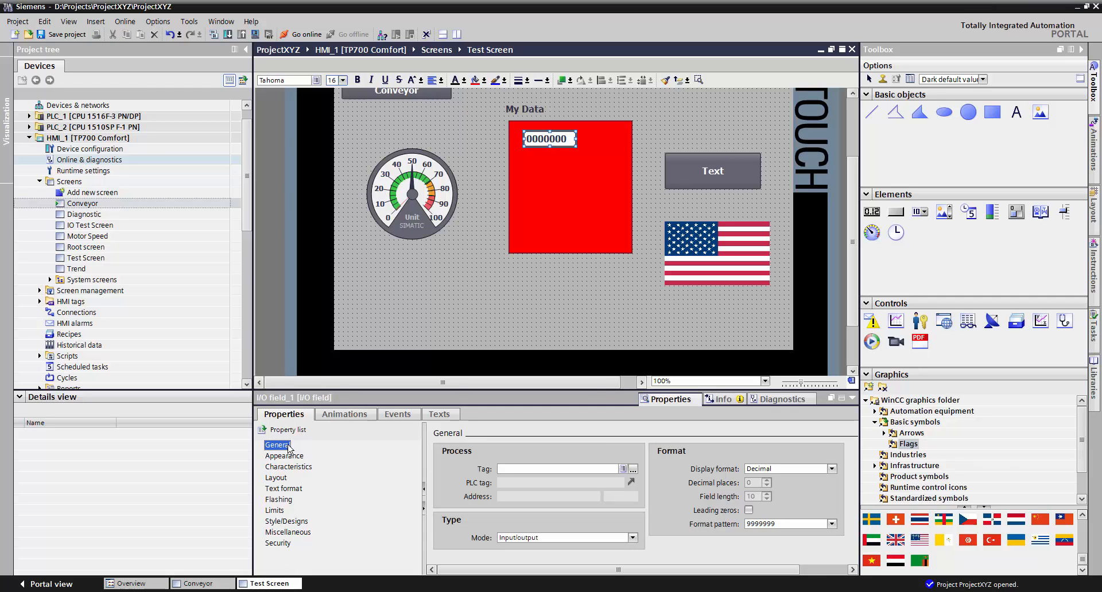
pyautogui.click(544, 540)
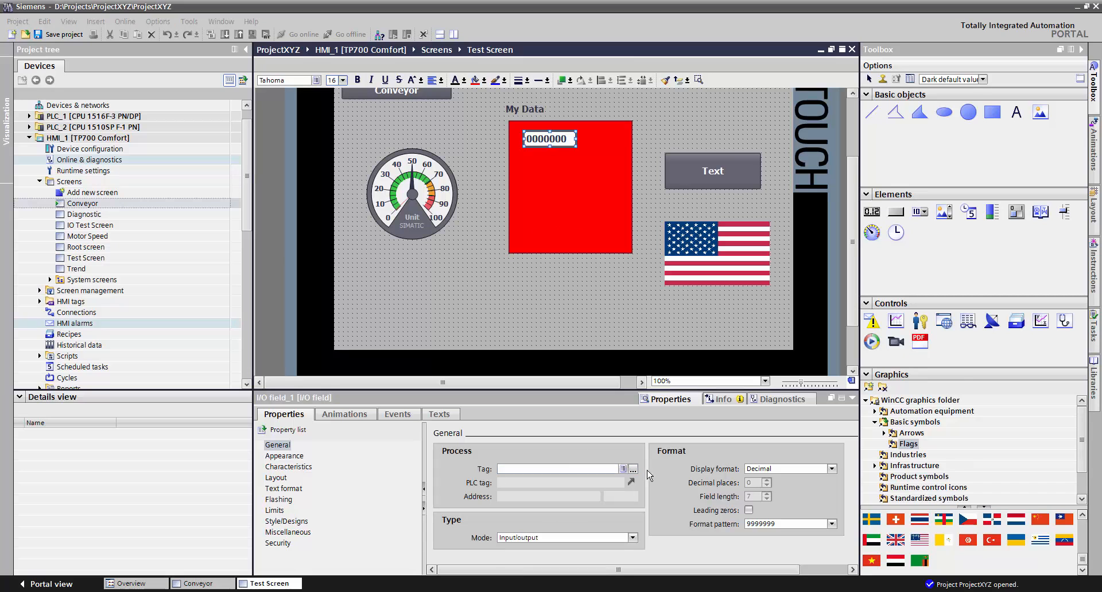
# Step: Assign the MyDInt tag from PLC_1's MyDB [DB7] data block as the I/O field's process tag
pyautogui.click(632, 470)
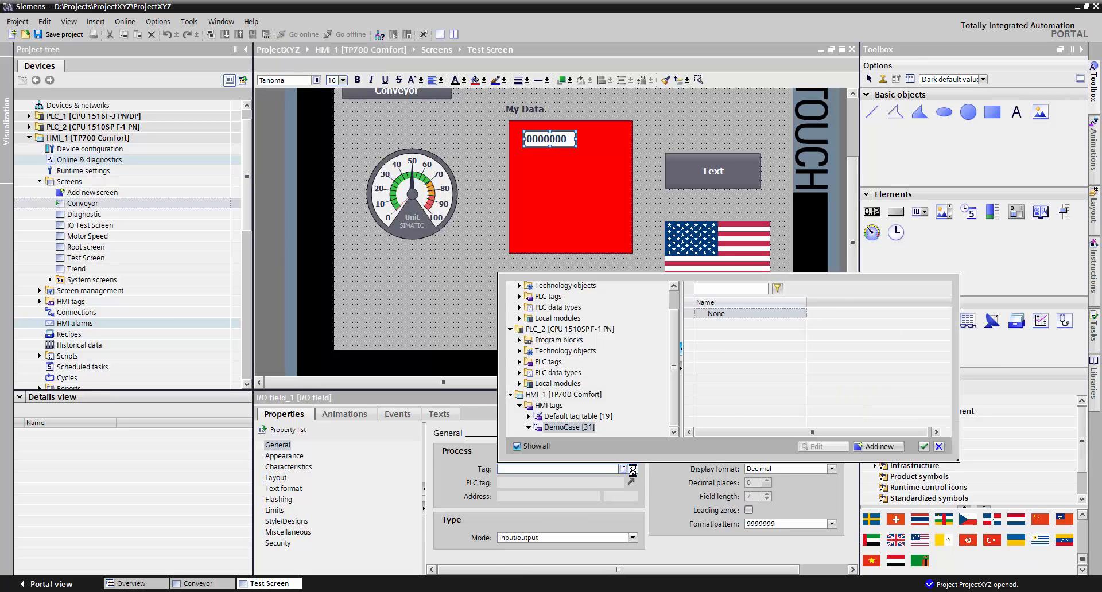
pyautogui.scroll(1, 673, 352)
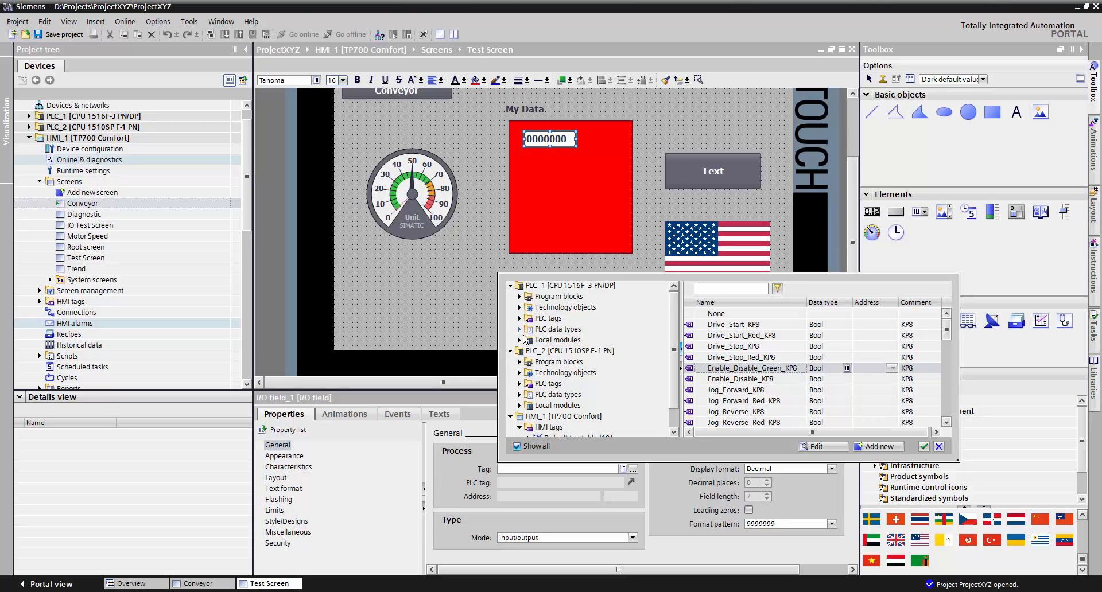
pyautogui.click(519, 296)
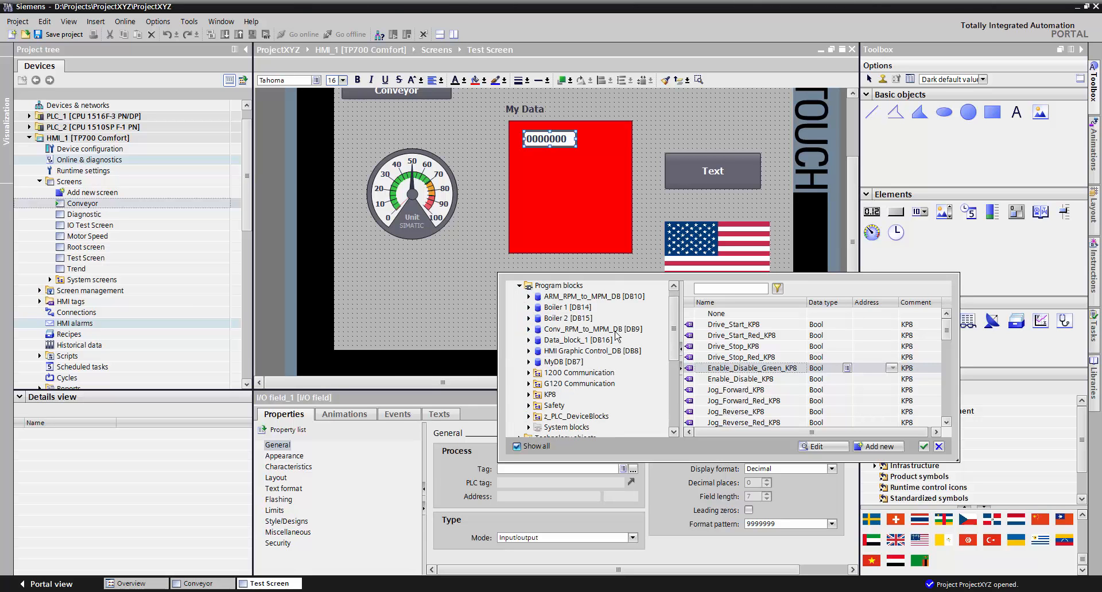
pyautogui.scroll(-3, 677, 373)
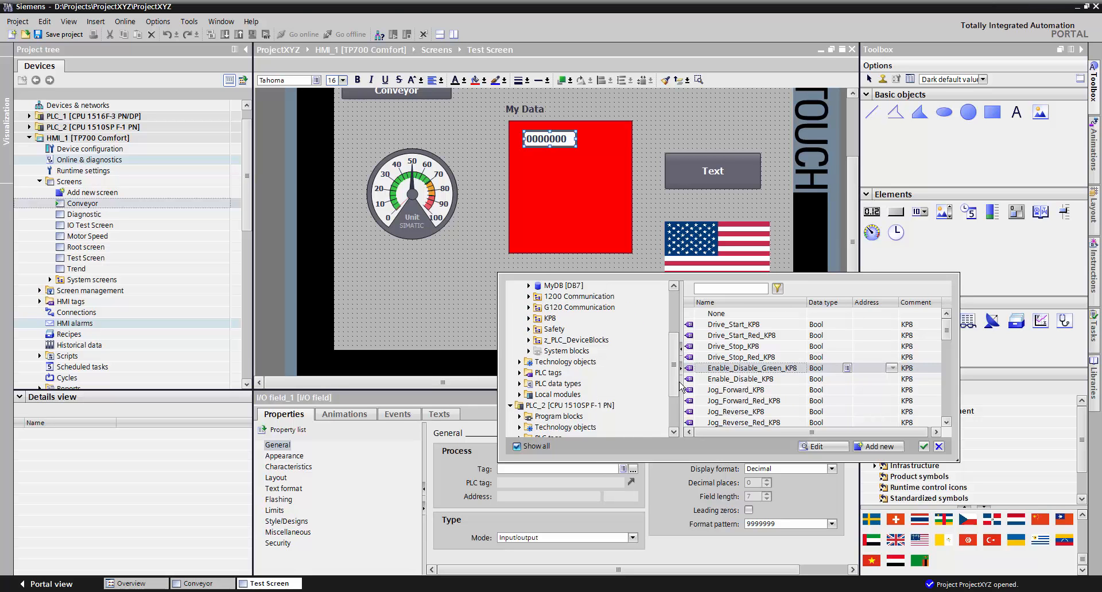
pyautogui.click(519, 372)
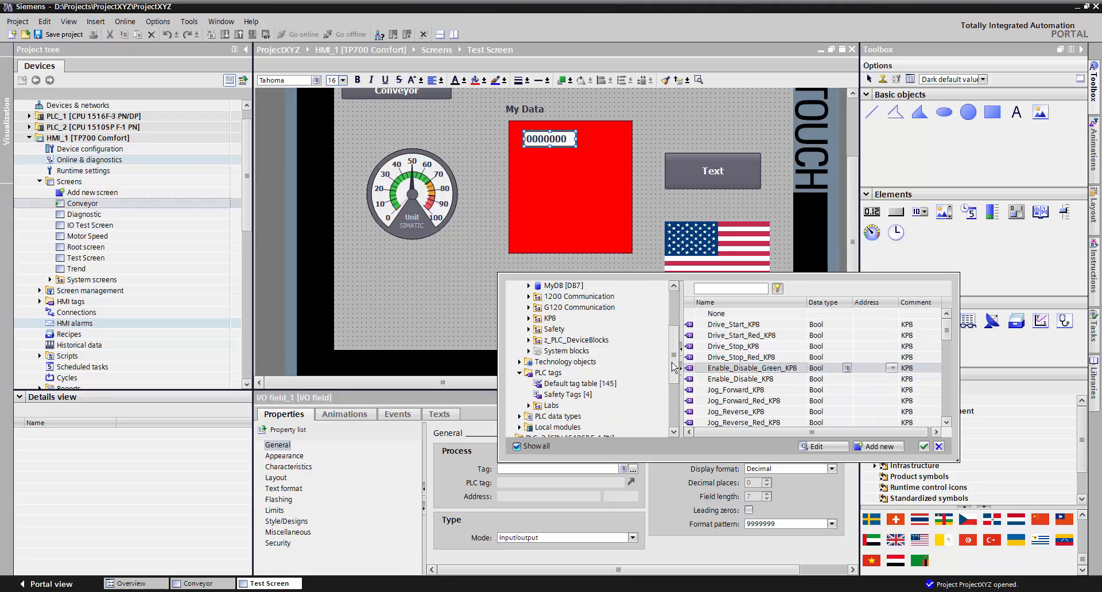
pyautogui.scroll(2, 674, 367)
pyautogui.click(561, 330)
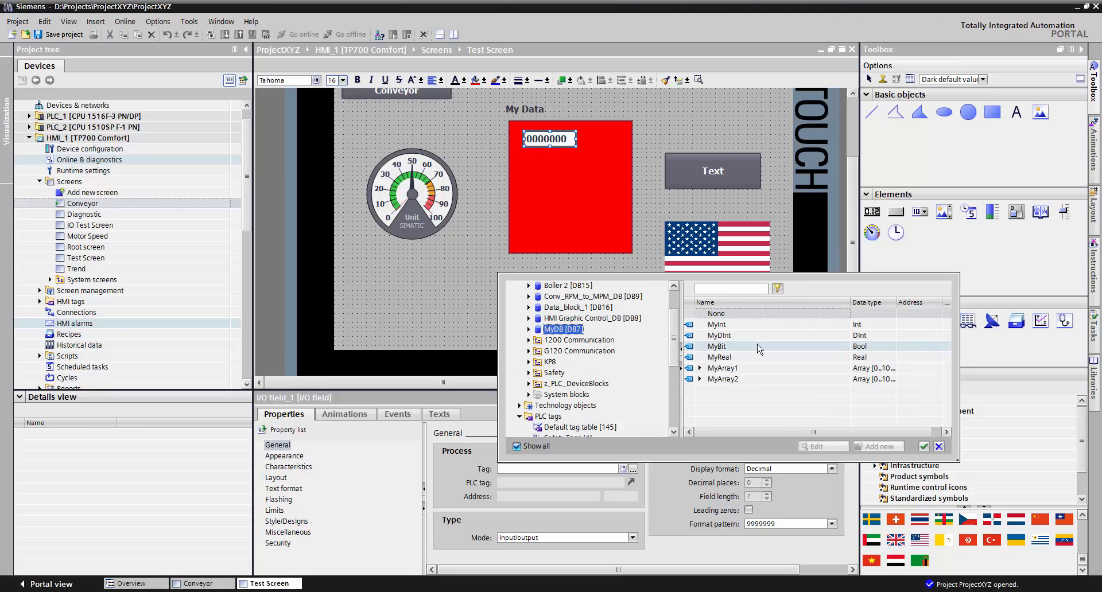
pyautogui.doubleClick(717, 335)
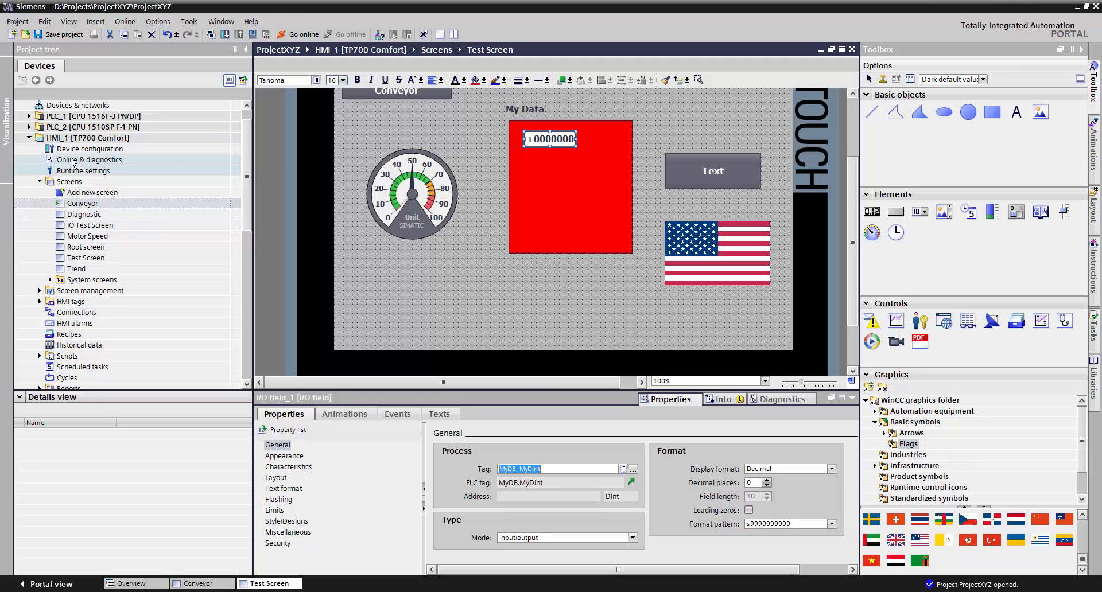
# Step: Open Main [OB1] from PLC_1's program blocks and show it side by side with Test Screen in an enlarged editor area
pyautogui.click(29, 116)
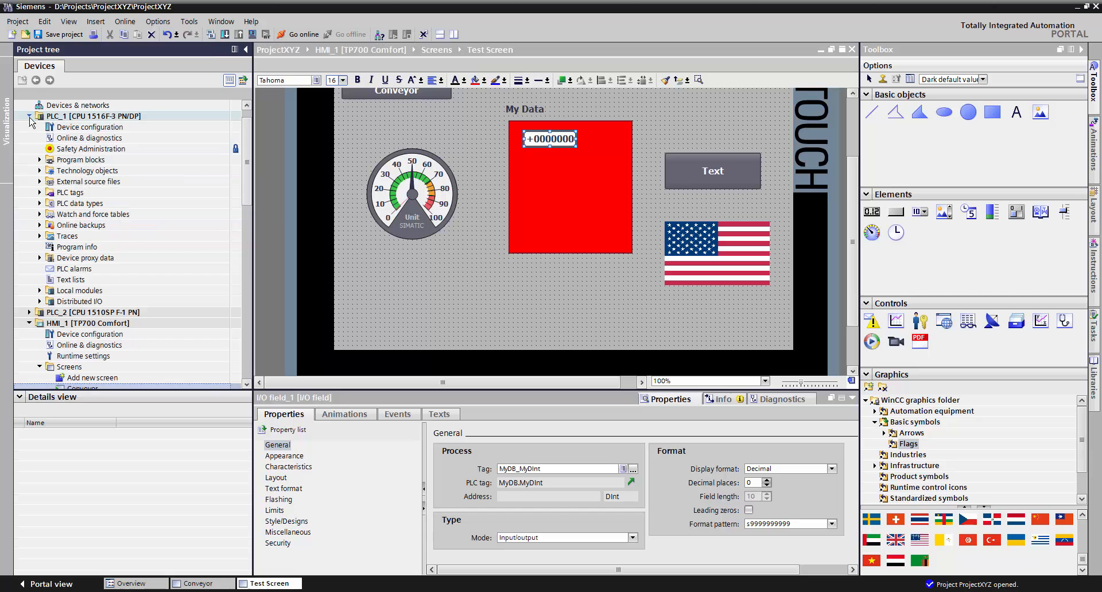
pyautogui.click(40, 161)
pyautogui.click(77, 192)
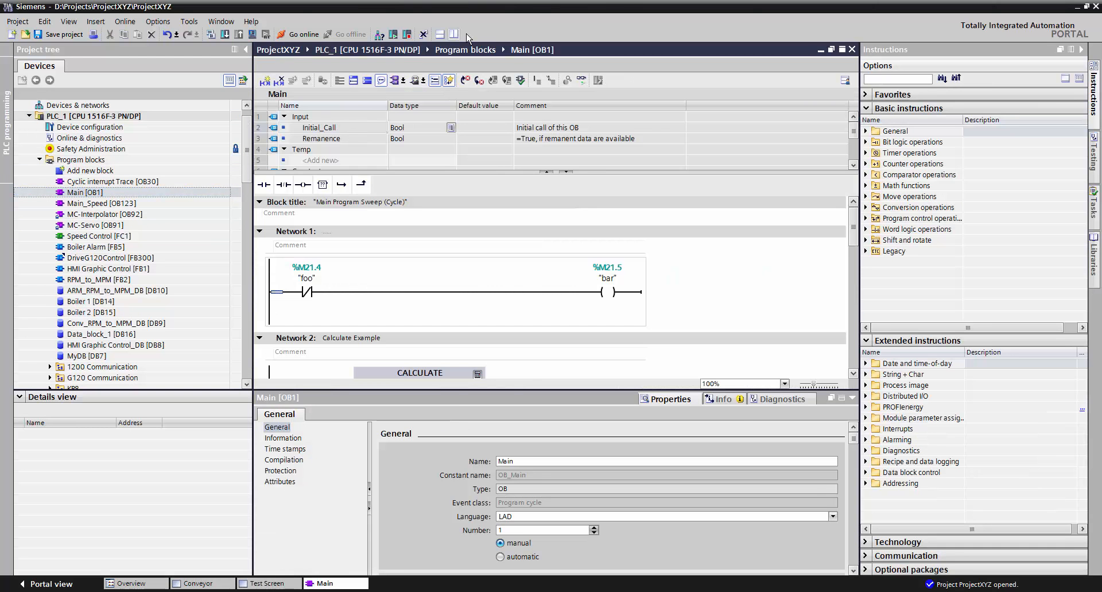
pyautogui.click(454, 35)
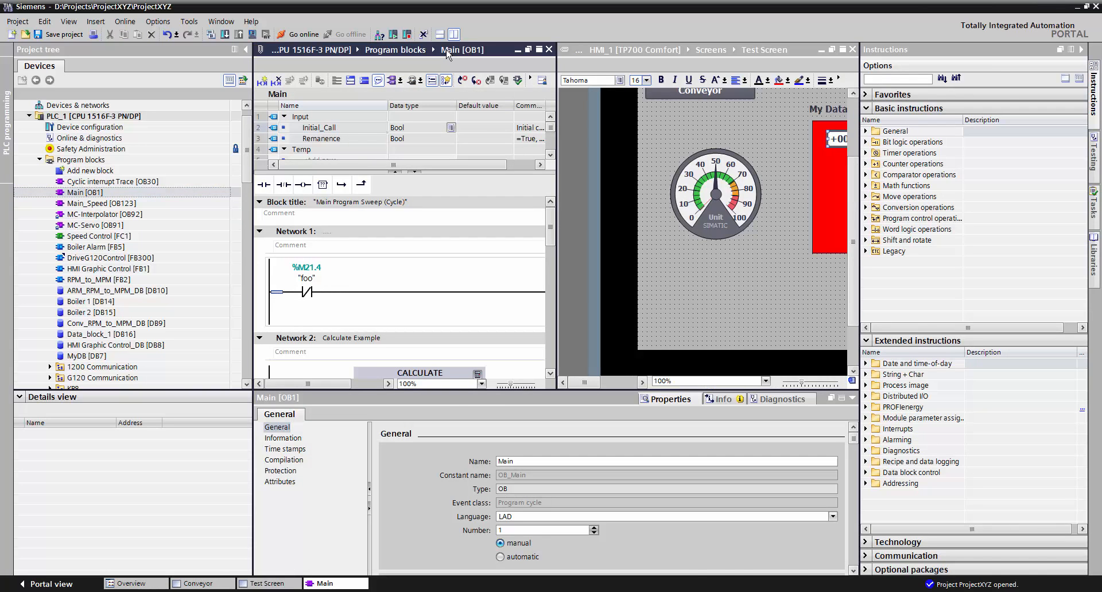
pyautogui.doubleClick(612, 52)
# Step: Add I/O fields for mynewtag, PB_Green_1500 and PB_Blue_Lamp from Network 6 of Main [OB1] to the red rectangle
pyautogui.moveTo(545, 265); pyautogui.dragTo(550, 468)
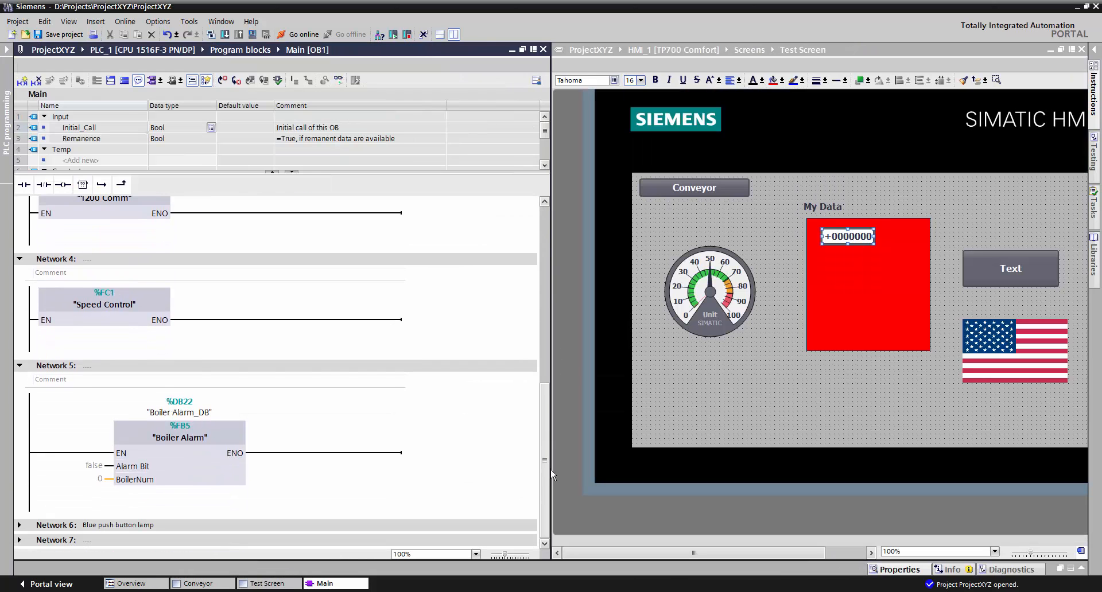
pyautogui.click(19, 526)
pyautogui.click(19, 525)
pyautogui.moveTo(67, 388); pyautogui.dragTo(820, 256)
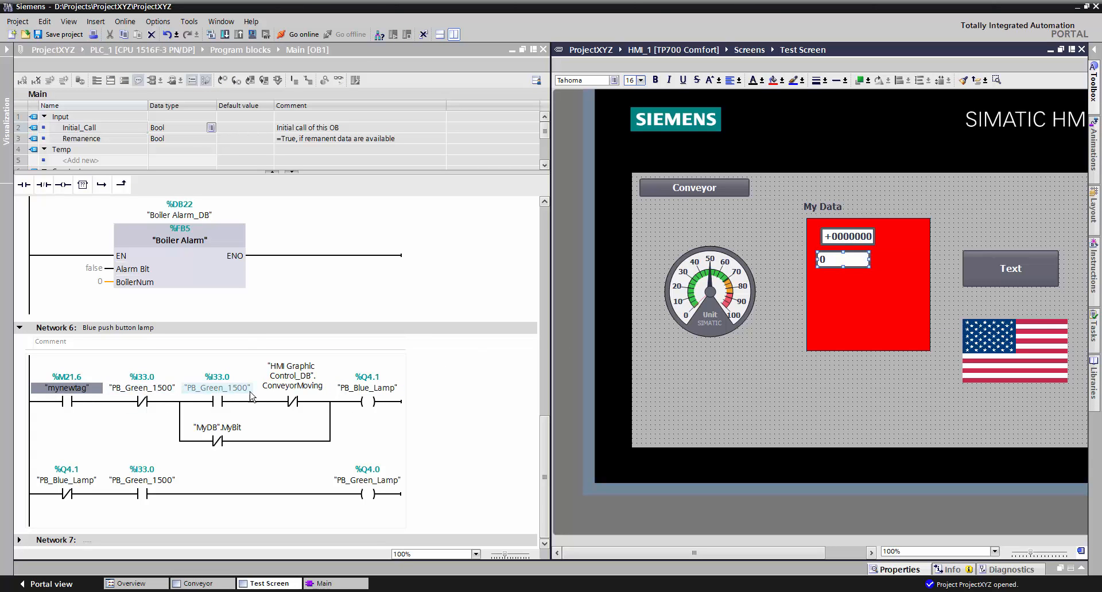
pyautogui.click(367, 388)
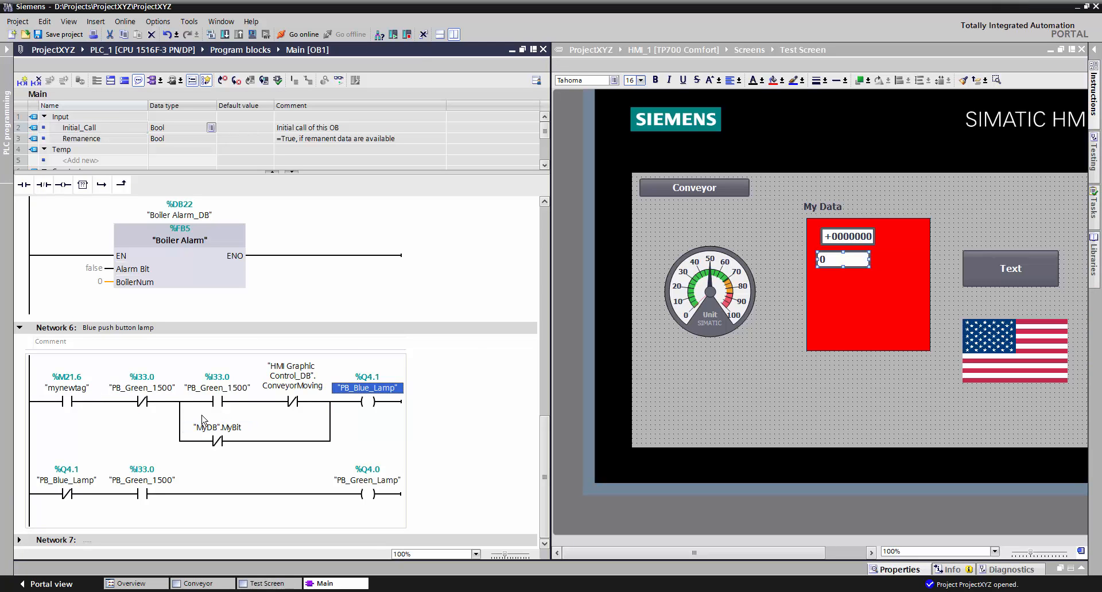
pyautogui.keyDown('ctrl'); pyautogui.click(159, 391); pyautogui.keyUp('ctrl')
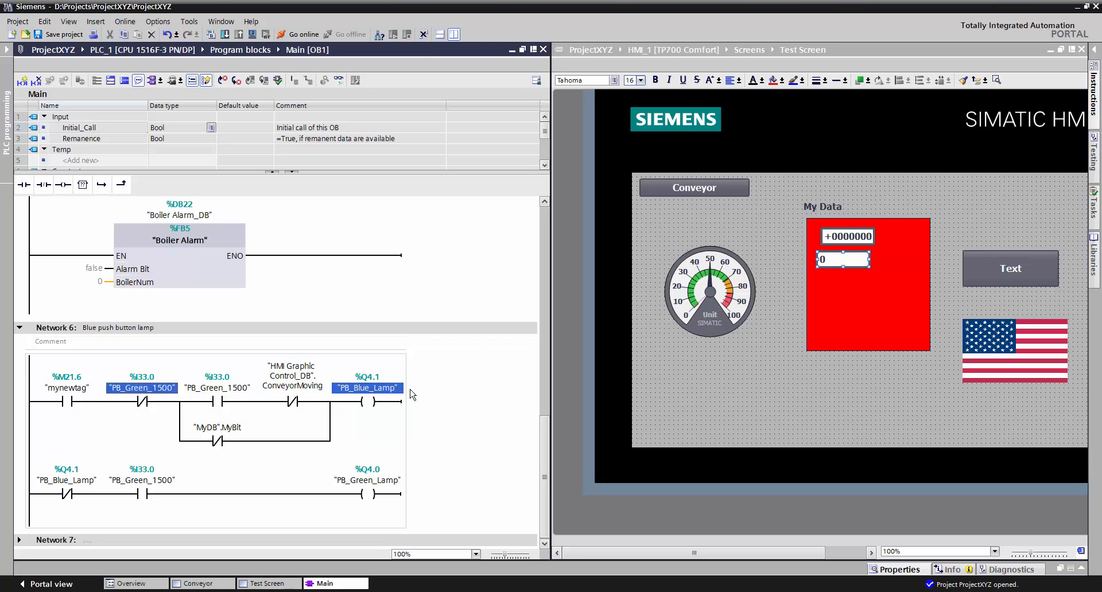
pyautogui.moveTo(807, 331); pyautogui.dragTo(856, 298)
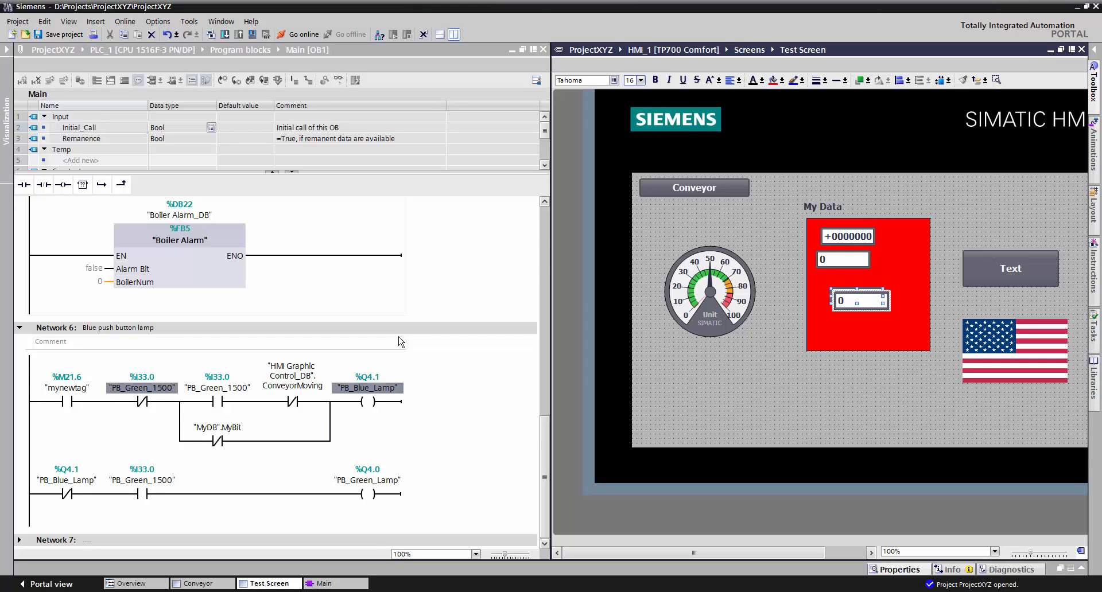
# Step: Try to add "MyDB".MyBit from Network 6 of Main [OB1] to the red rectangle
pyautogui.click(218, 430)
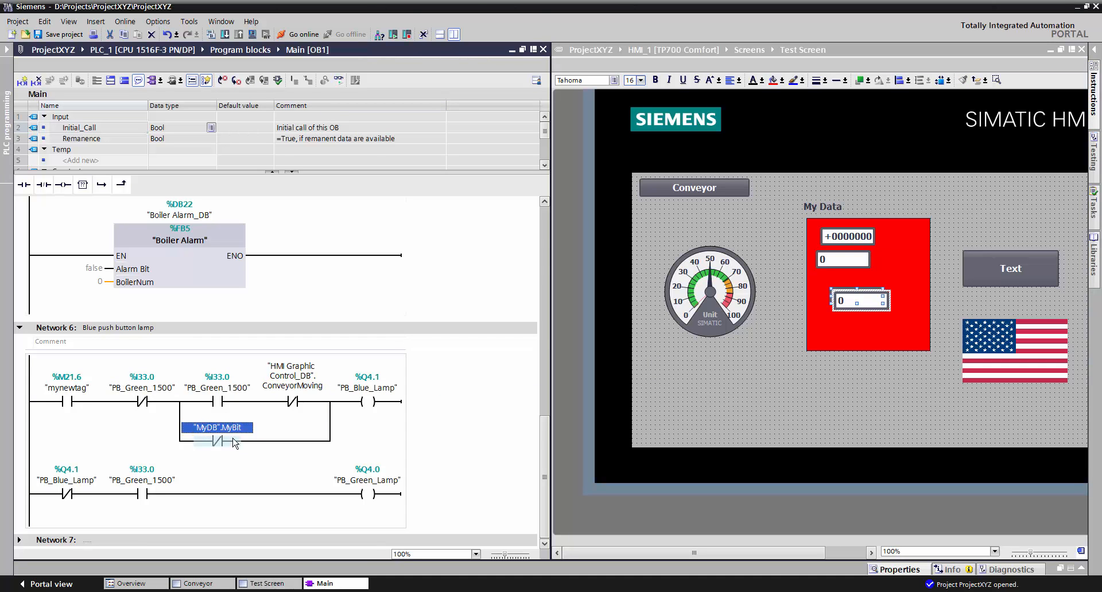
pyautogui.moveTo(219, 435); pyautogui.dragTo(833, 331)
# Step: Return to Test Screen in an unsplit editor and place MyBit from MyDB [DB7] as an I/O field low in the red rectangle
pyautogui.click(6, 49)
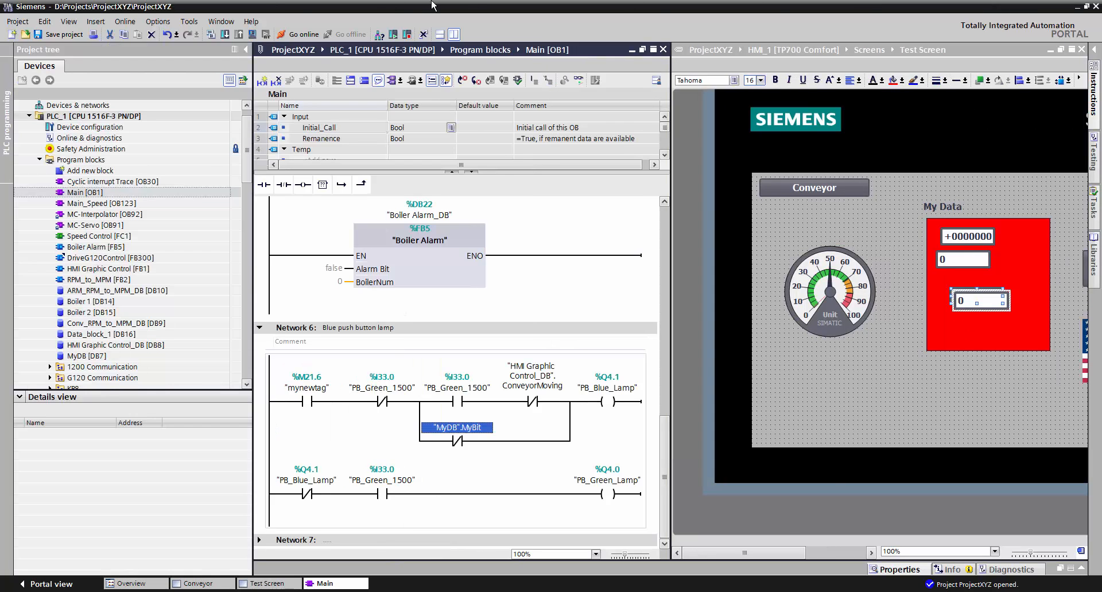
pyautogui.click(454, 35)
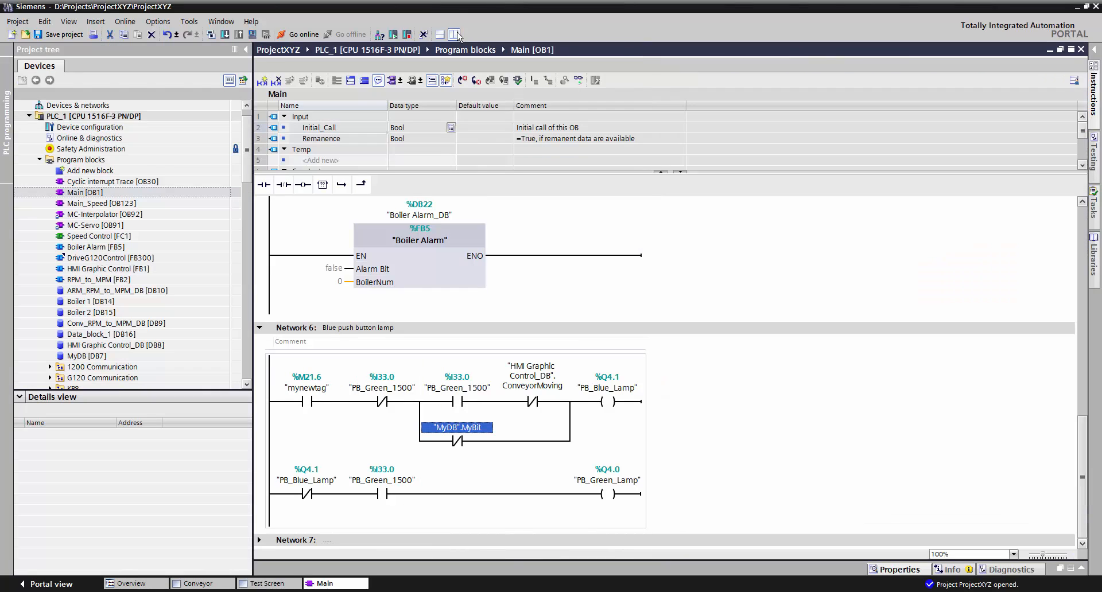
pyautogui.click(280, 586)
pyautogui.moveTo(249, 167); pyautogui.dragTo(253, 217)
pyautogui.click(125, 236)
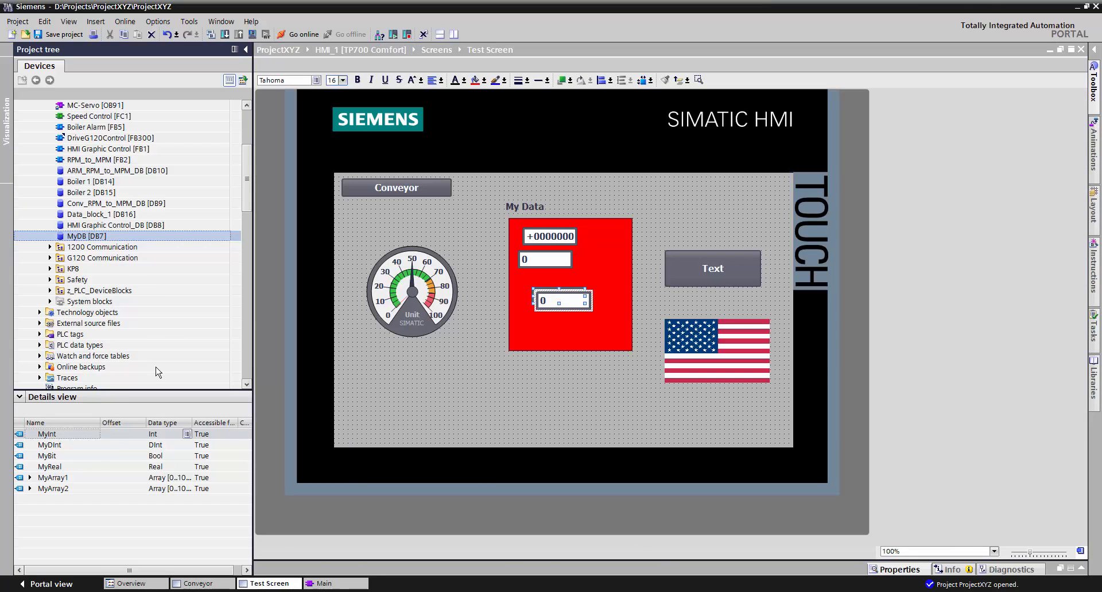
pyautogui.click(45, 460)
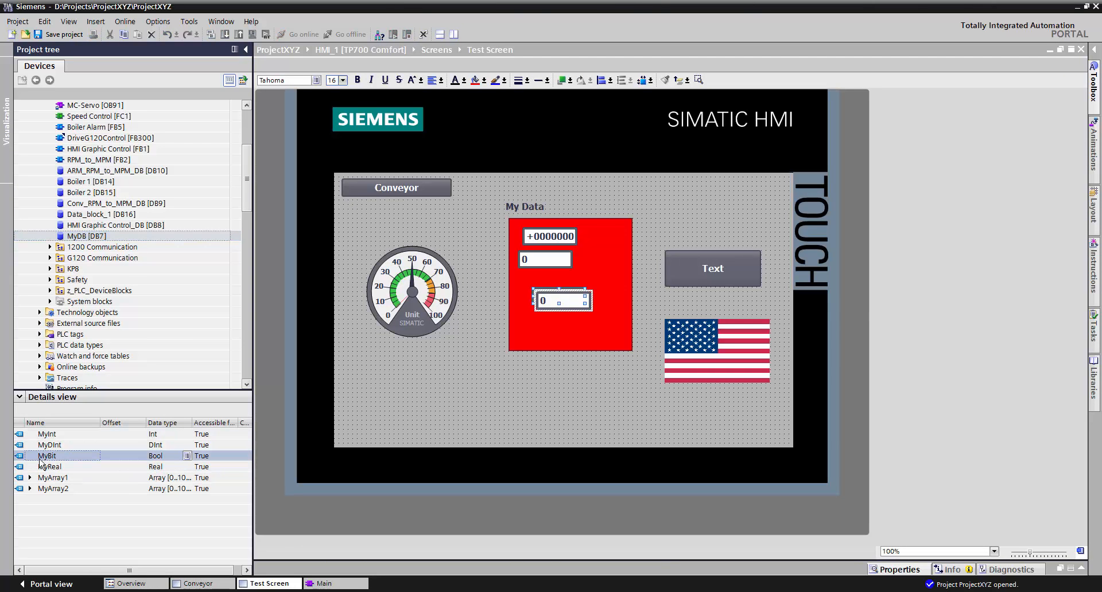
pyautogui.moveTo(42, 459); pyautogui.dragTo(552, 331)
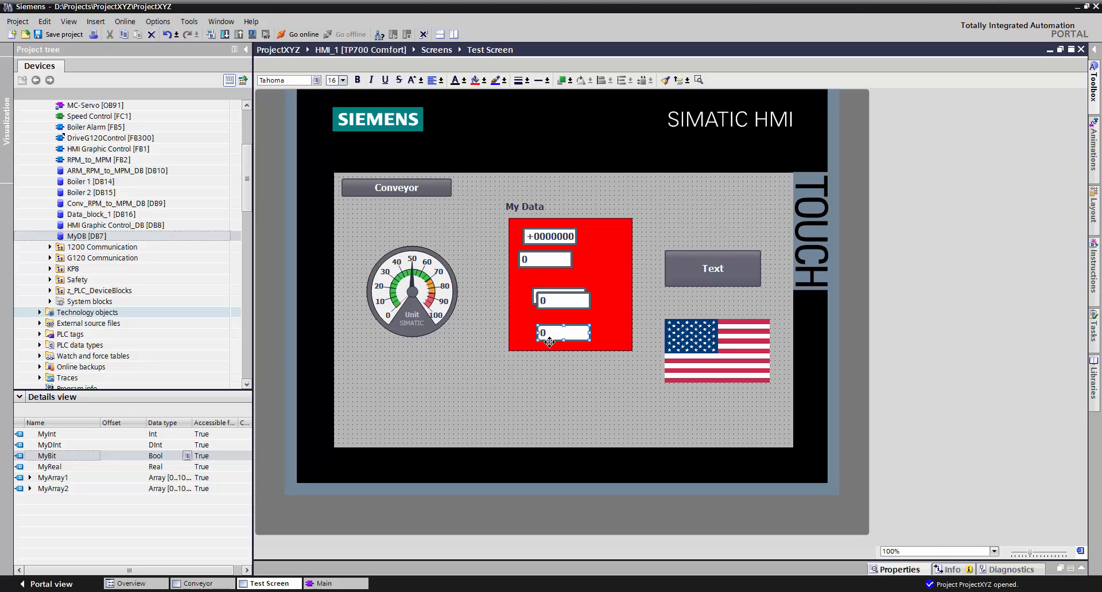
pyautogui.moveTo(548, 335)
pyautogui.mouseDown()
pyautogui.moveTo(529, 330)
pyautogui.moveTo(574, 335)
pyautogui.moveTo(552, 328)
pyautogui.mouseUp()
pyautogui.moveTo(539, 336); pyautogui.dragTo(548, 338)
# Step: Set the Visualization screen editor settings to Snap to lines
pyautogui.click(158, 21)
pyautogui.click(170, 36)
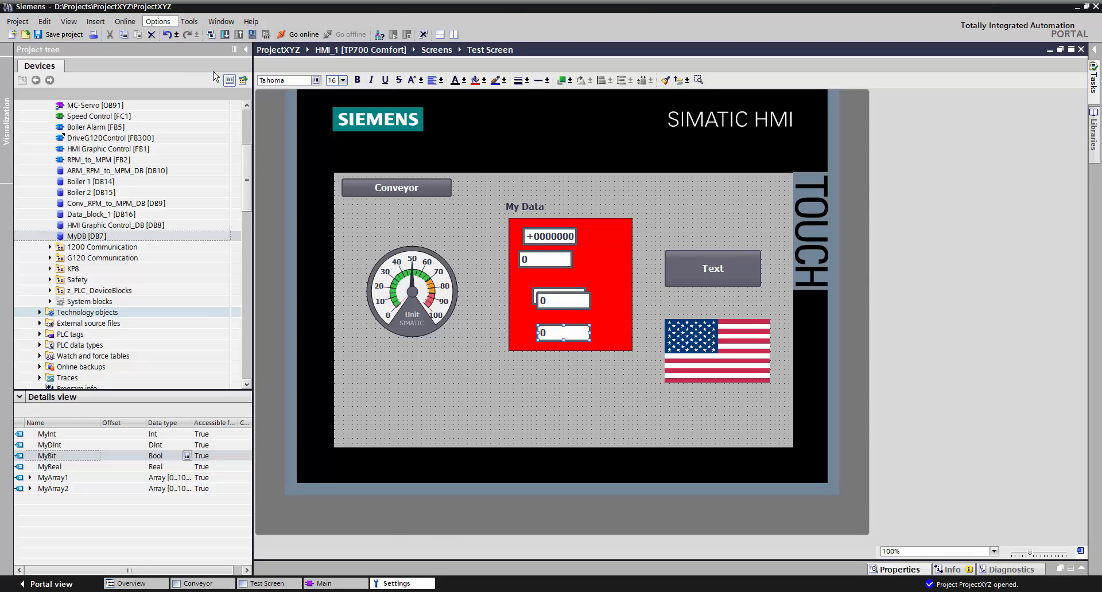
pyautogui.click(258, 170)
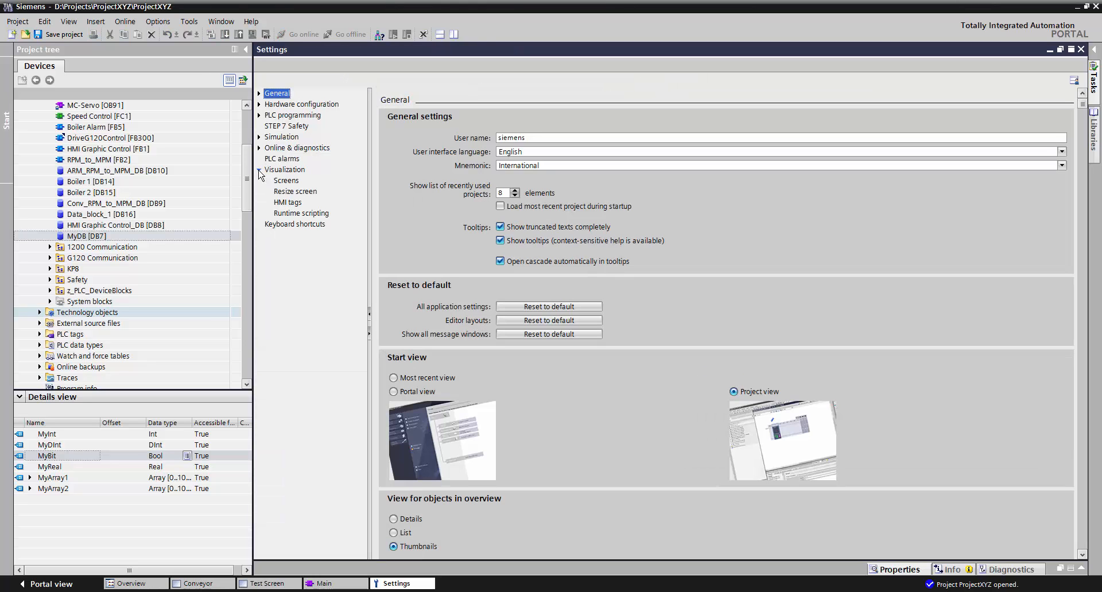
pyautogui.click(285, 181)
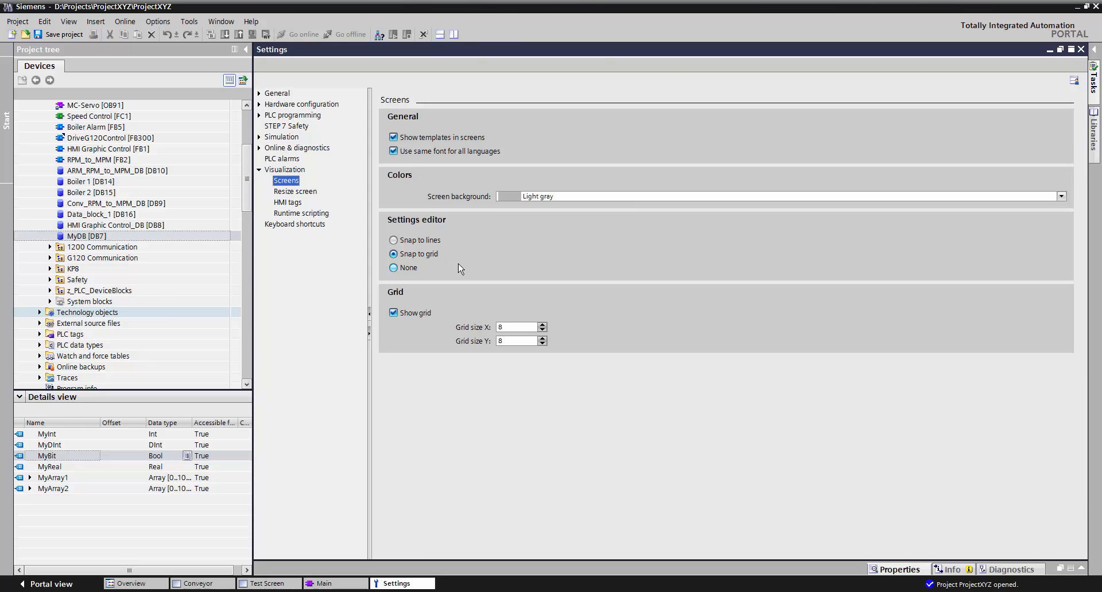
pyautogui.click(421, 243)
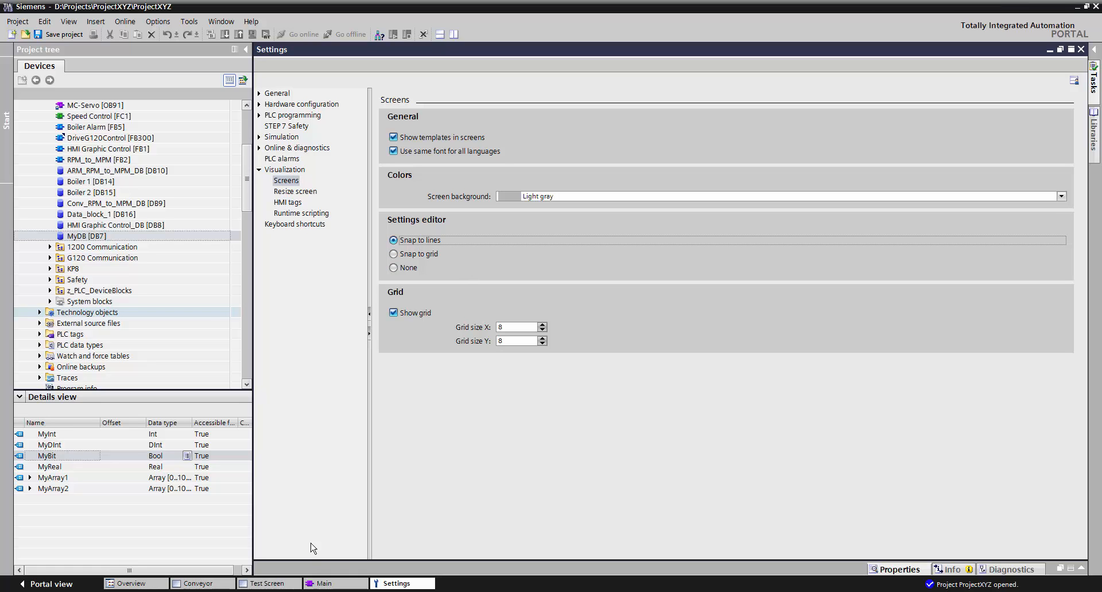
# Step: On Test Screen, shift the lowest I/O field slightly and distribute all I/O fields in the red rectangle evenly in the vertical direction
pyautogui.click(269, 585)
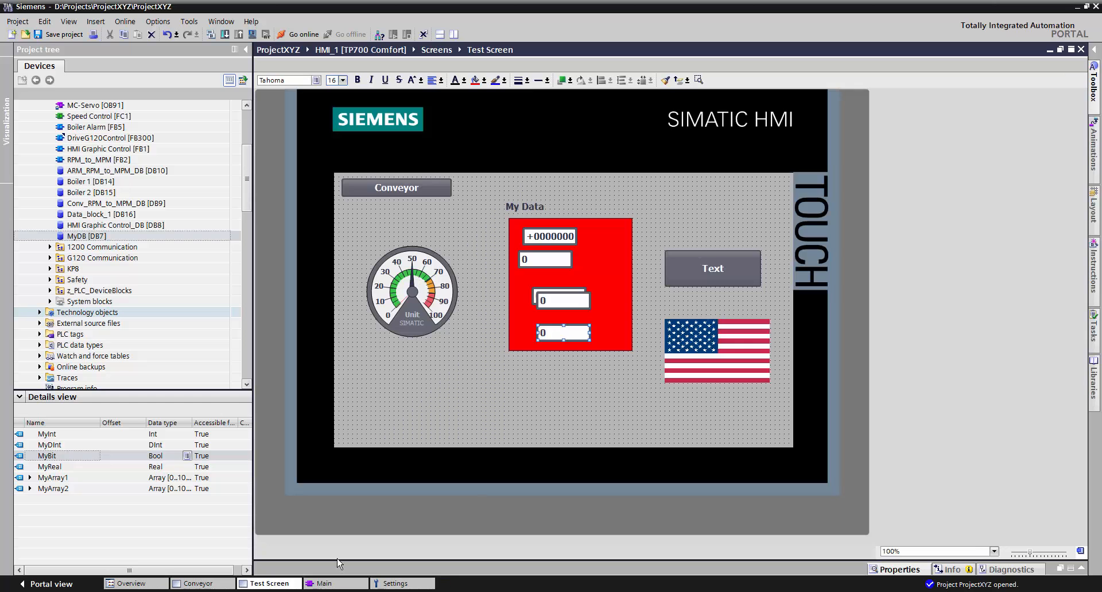
pyautogui.moveTo(562, 334)
pyautogui.mouseDown()
pyautogui.moveTo(596, 333)
pyautogui.moveTo(552, 336)
pyautogui.moveTo(576, 342)
pyautogui.moveTo(610, 289)
pyautogui.moveTo(609, 258)
pyautogui.moveTo(624, 260)
pyautogui.moveTo(609, 261)
pyautogui.moveTo(552, 388)
pyautogui.moveTo(562, 357)
pyautogui.moveTo(564, 376)
pyautogui.moveTo(558, 336)
pyautogui.mouseUp()
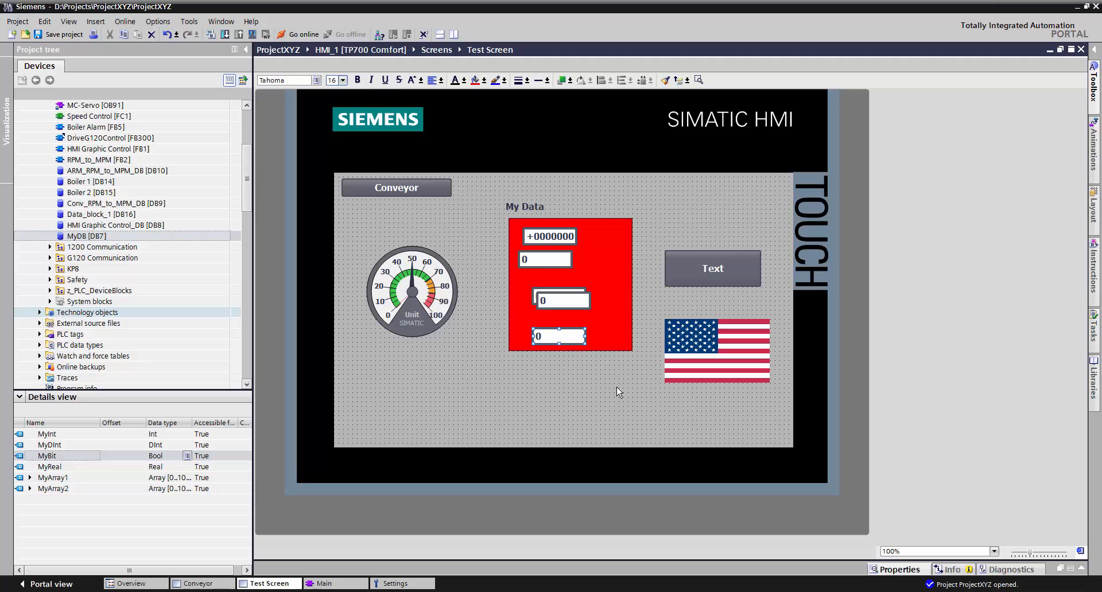
pyautogui.moveTo(615, 387); pyautogui.dragTo(513, 226)
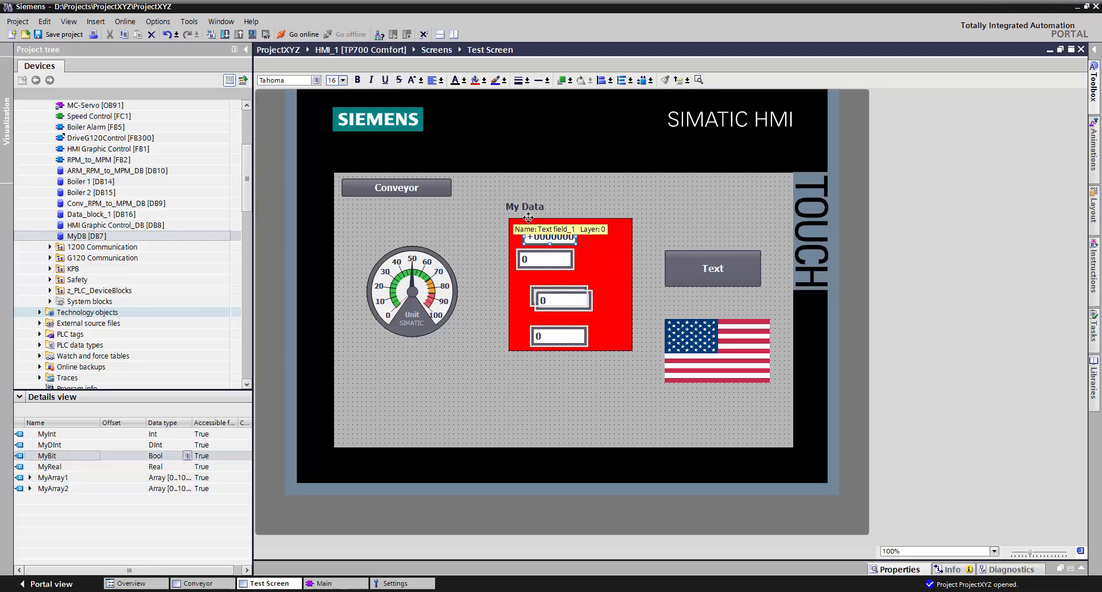
pyautogui.click(629, 82)
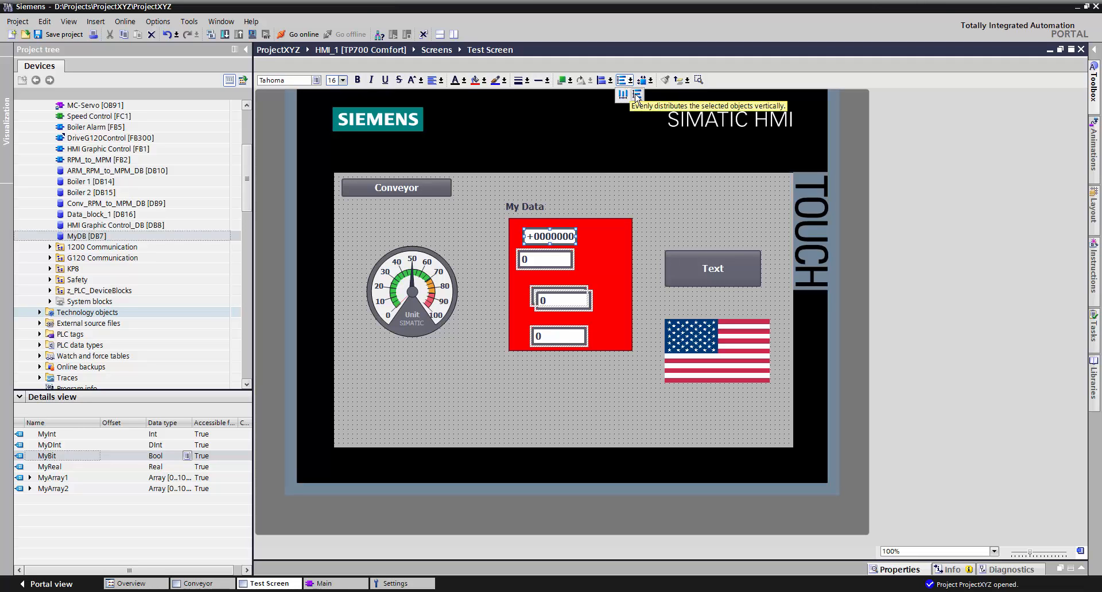
pyautogui.click(636, 96)
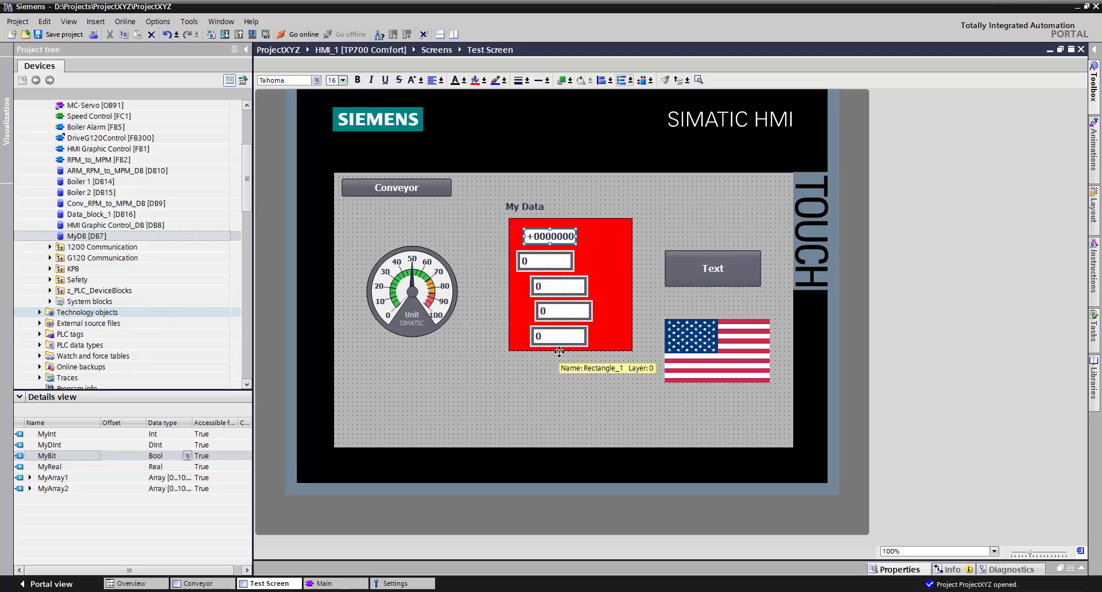
# Step: Align the five I/O fields in the red rectangle into one centred column, using the top field as reference
pyautogui.click(560, 379)
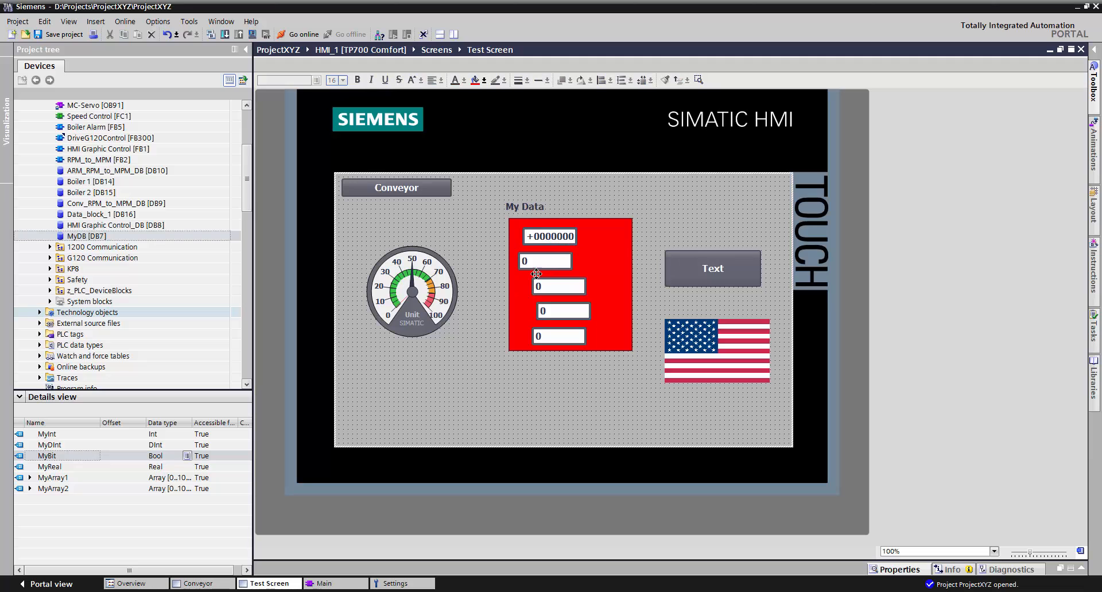
pyautogui.click(548, 239)
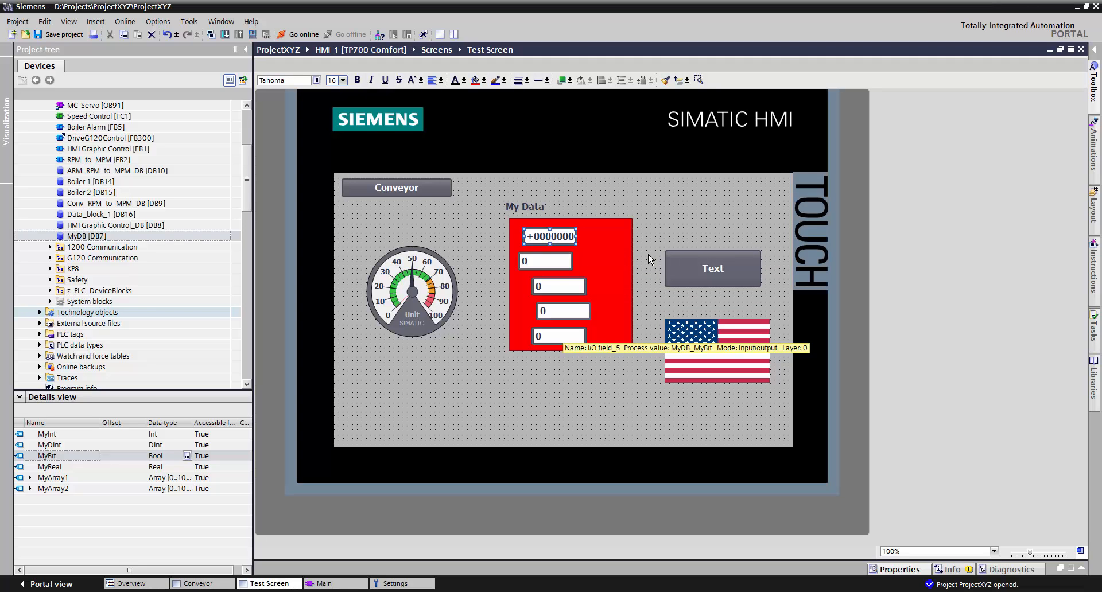
pyautogui.keyDown('ctrl'); pyautogui.click(544, 267); pyautogui.keyUp('ctrl')
pyautogui.keyDown('ctrl'); pyautogui.click(550, 285); pyautogui.keyUp('ctrl')
pyautogui.keyDown('ctrl'); pyautogui.click(559, 306); pyautogui.keyUp('ctrl')
pyautogui.keyDown('ctrl'); pyautogui.click(557, 337); pyautogui.keyUp('ctrl')
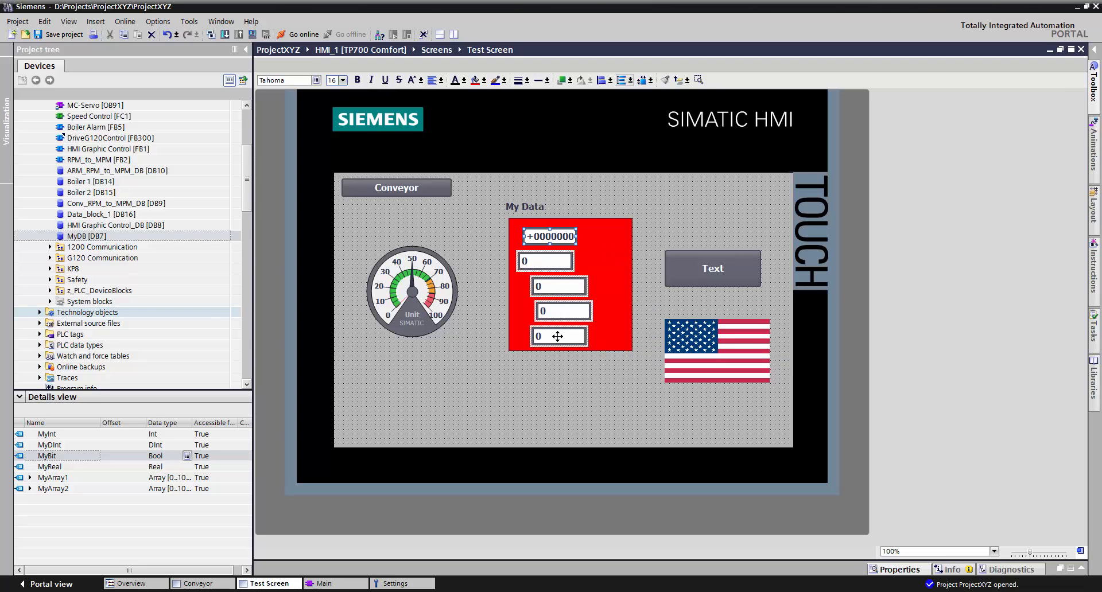
pyautogui.click(610, 81)
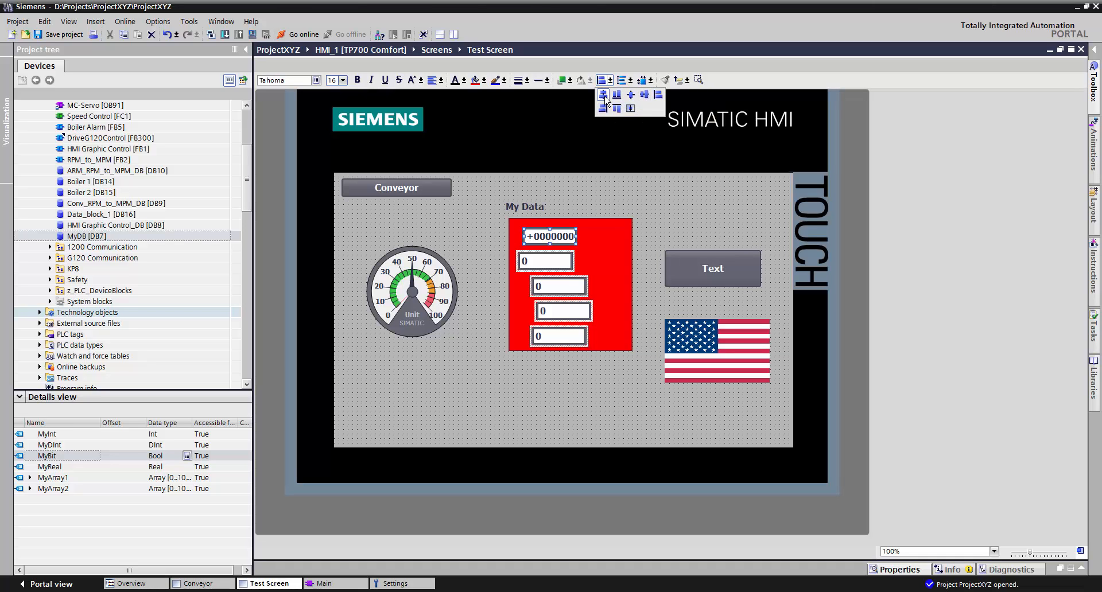
pyautogui.click(603, 96)
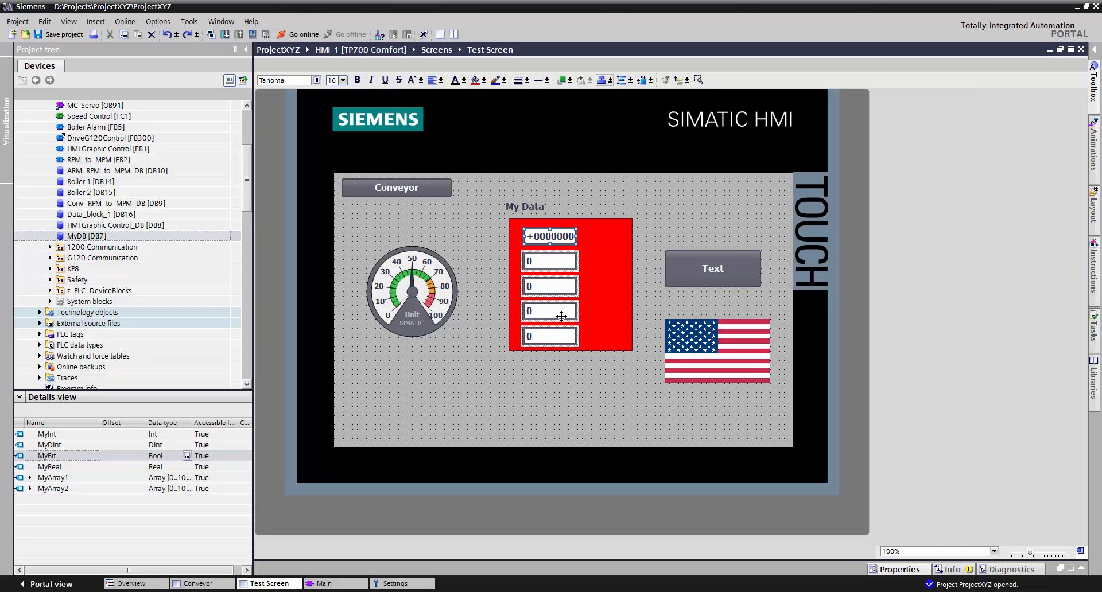
# Step: Try left-aligning the My Data label and all I/O fields with the red rectangle, and undo that alignment
pyautogui.moveTo(649, 370); pyautogui.dragTo(484, 194)
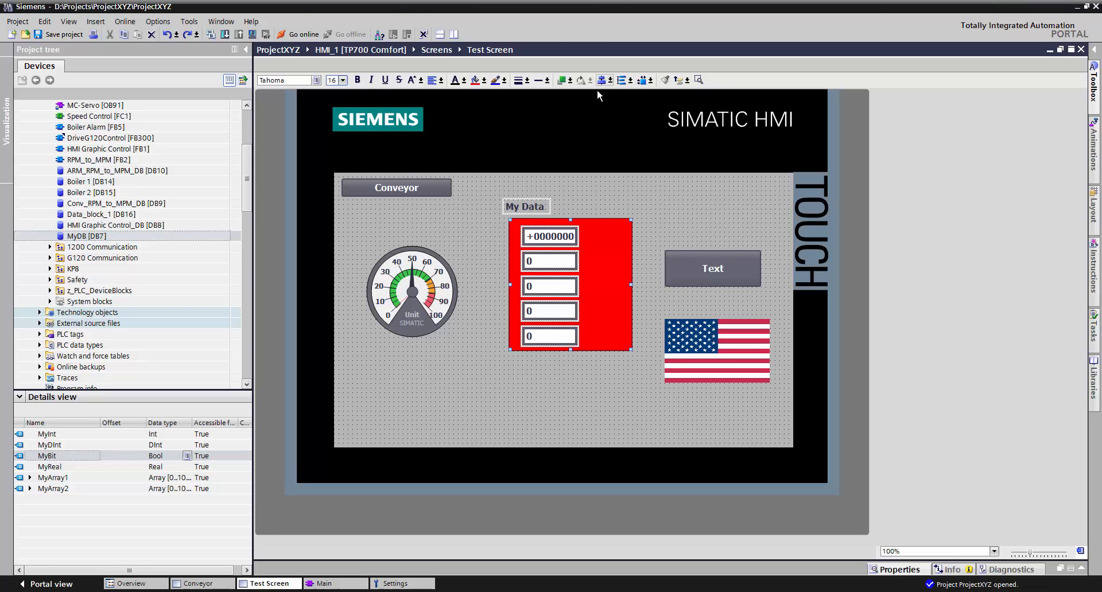
pyautogui.click(611, 81)
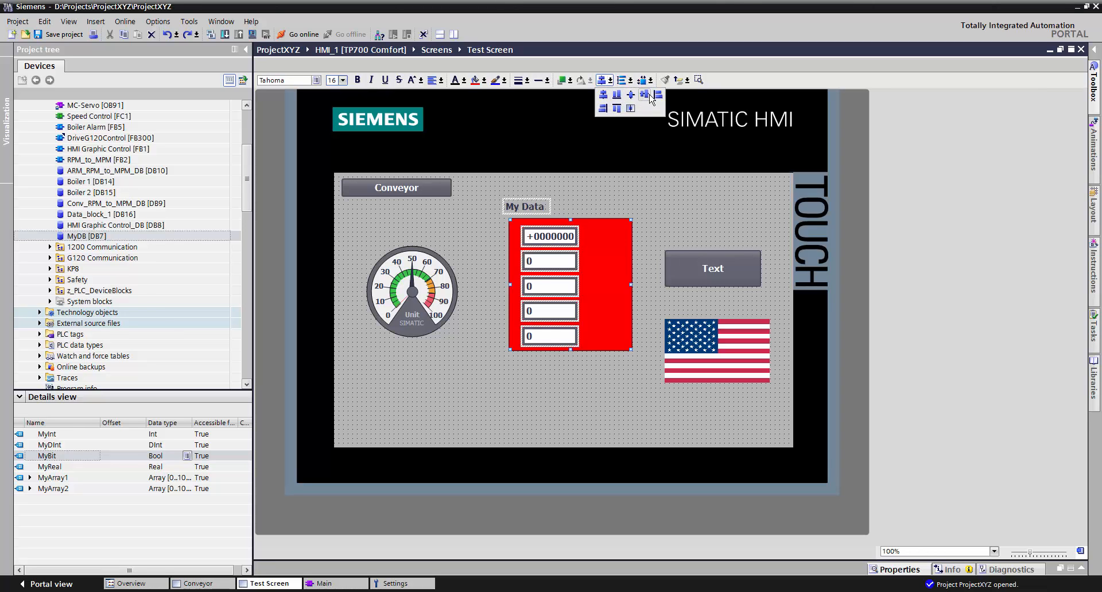
pyautogui.click(658, 95)
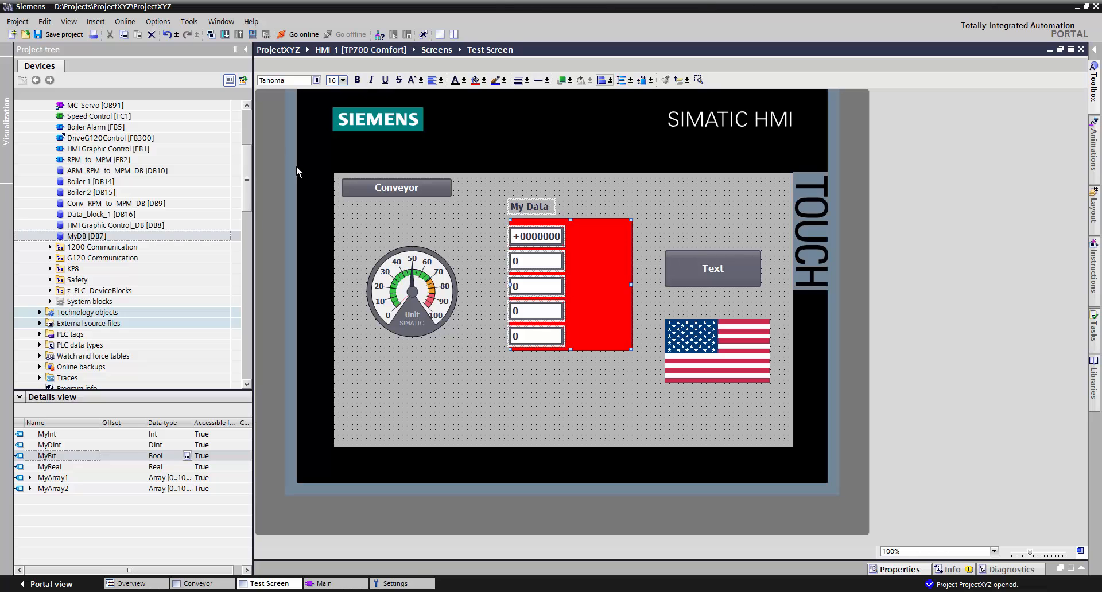
pyautogui.click(177, 35)
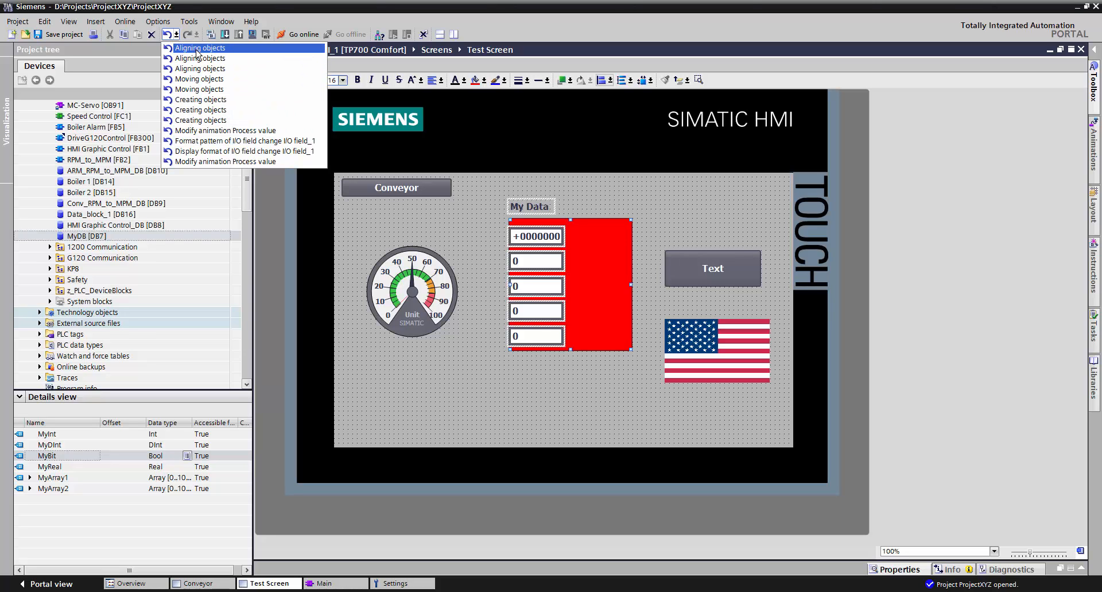
pyautogui.click(197, 50)
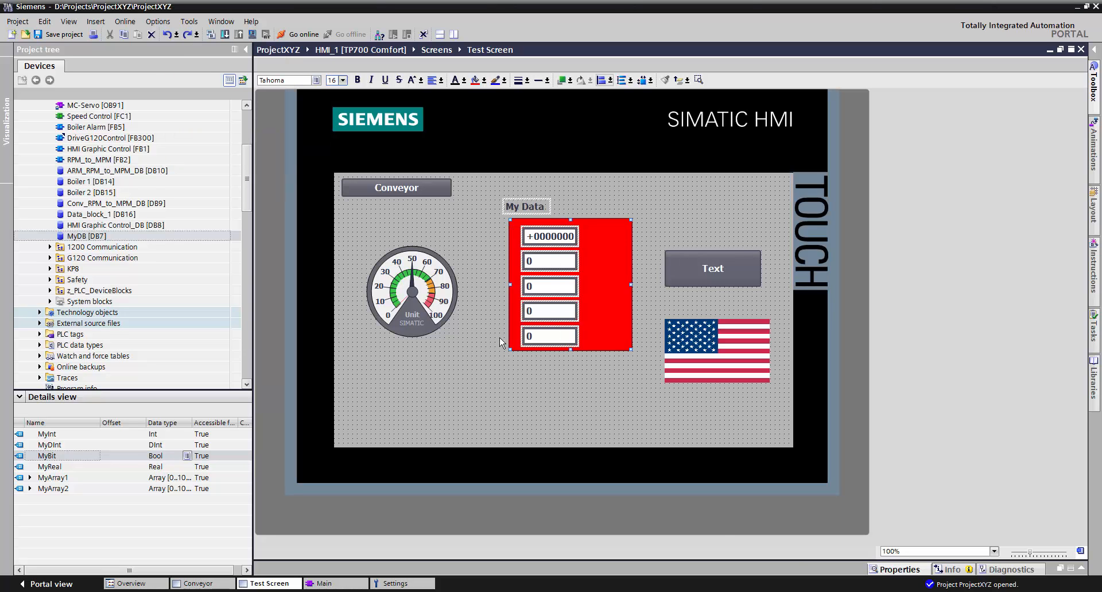
# Step: Resize the red rectangle so it is narrower and fits evenly around the column of I/O fields
pyautogui.click(585, 414)
pyautogui.click(622, 341)
pyautogui.moveTo(631, 351); pyautogui.dragTo(590, 354)
pyautogui.click(607, 390)
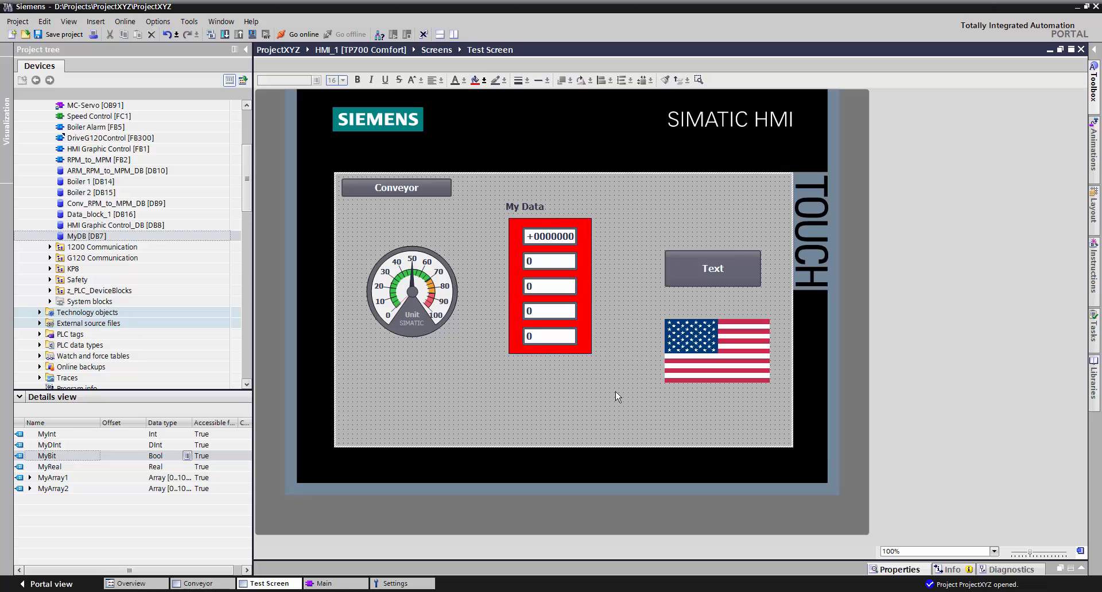
# Step: Group the red rectangle with its five I/O fields and move the group slightly lower on Test Screen
pyautogui.moveTo(615, 393); pyautogui.dragTo(491, 218)
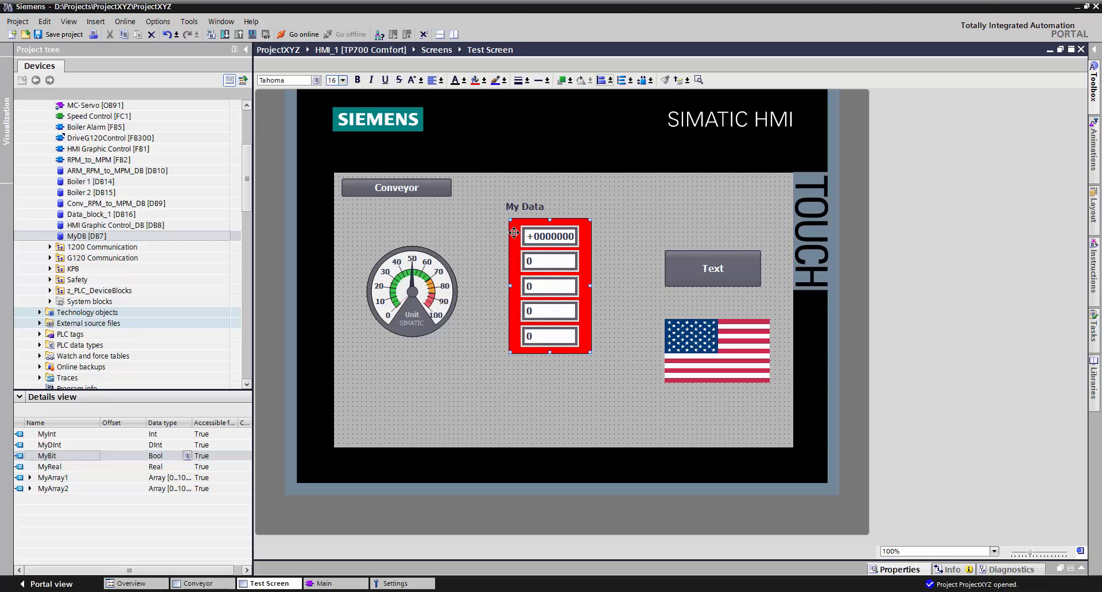
pyautogui.rightClick(510, 234)
pyautogui.moveTo(574, 333)
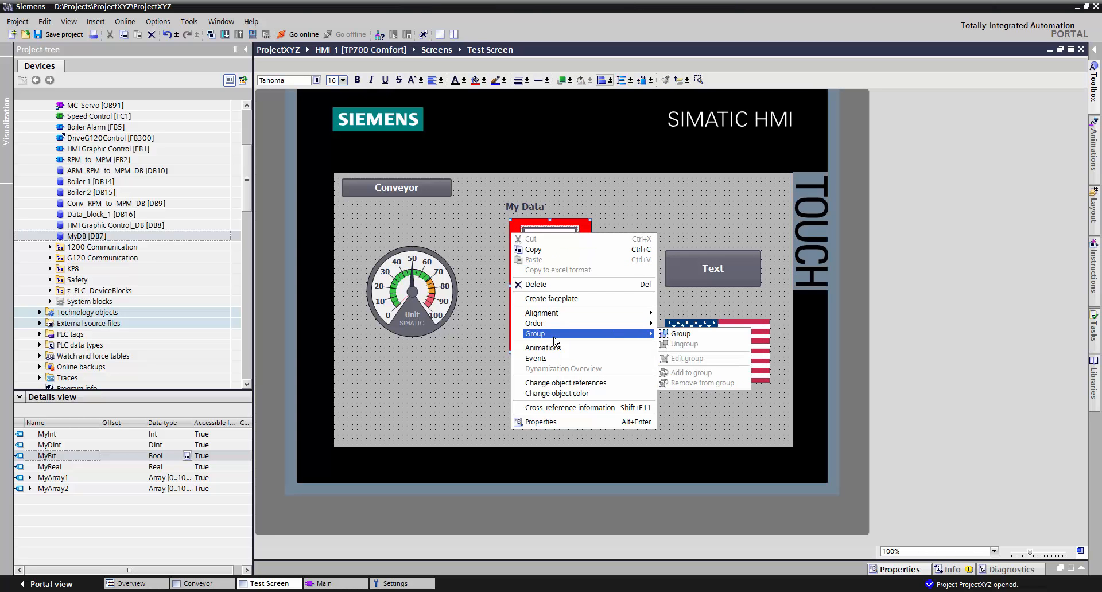
pyautogui.click(680, 334)
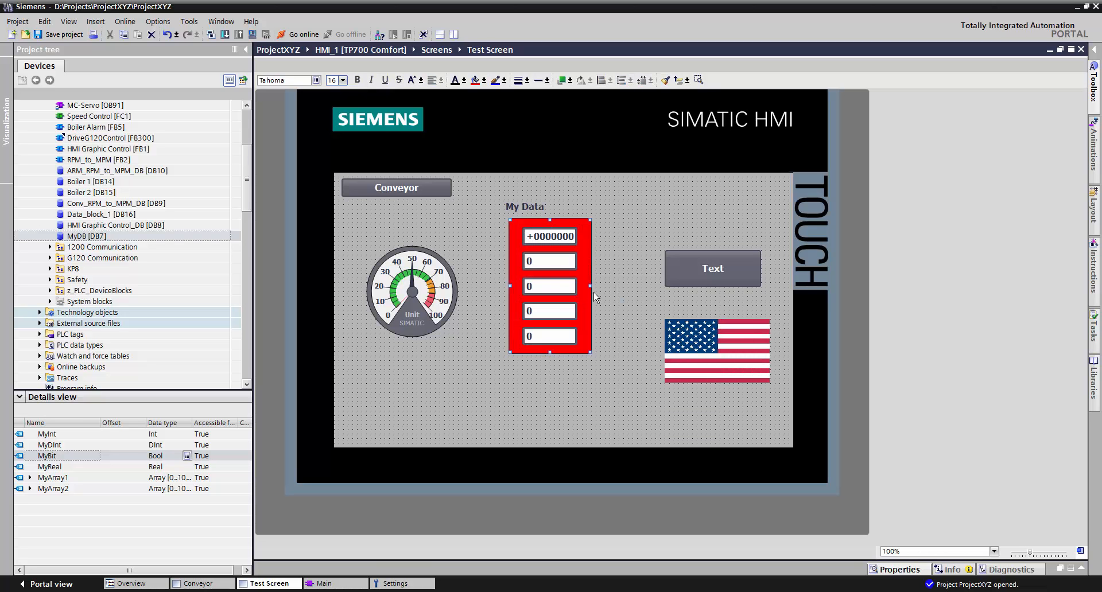
pyautogui.moveTo(581, 256)
pyautogui.mouseDown()
pyautogui.moveTo(600, 325)
pyautogui.moveTo(555, 281)
pyautogui.moveTo(622, 338)
pyautogui.moveTo(551, 325)
pyautogui.moveTo(582, 265)
pyautogui.mouseUp()
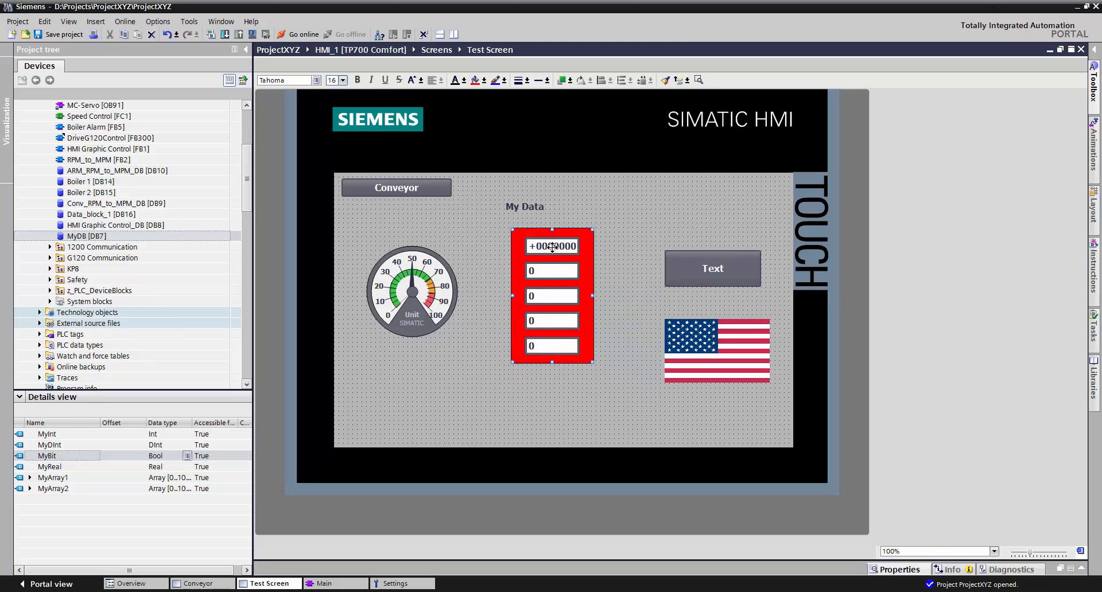
# Step: Left-align the red rectangle group with the My Data label, using the label as reference
pyautogui.click(527, 208)
pyautogui.keyDown('ctrl'); pyautogui.click(582, 255); pyautogui.keyUp('ctrl')
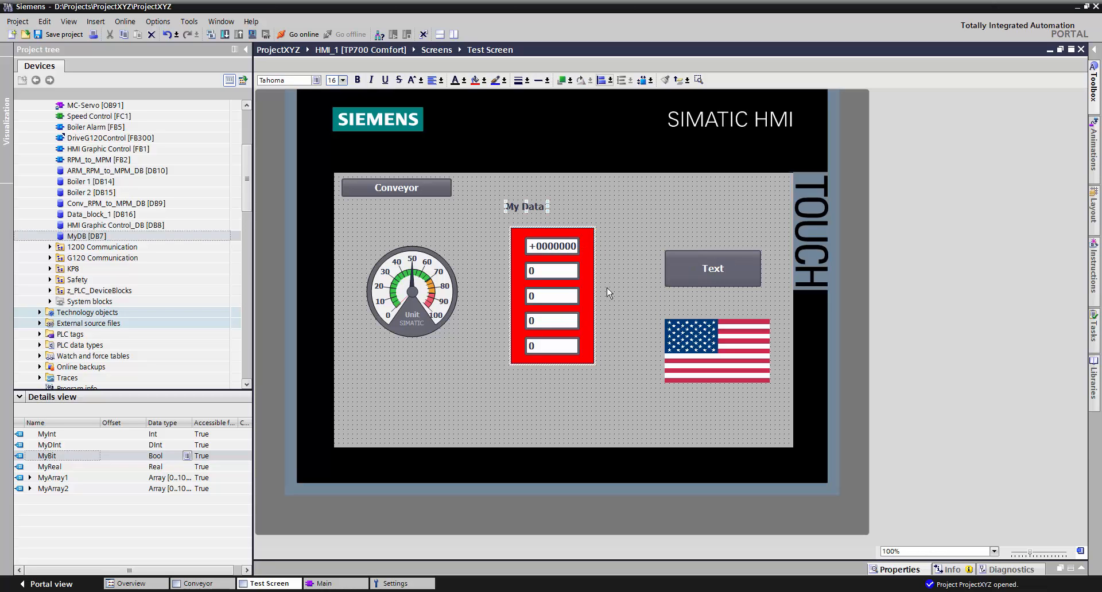
pyautogui.click(601, 84)
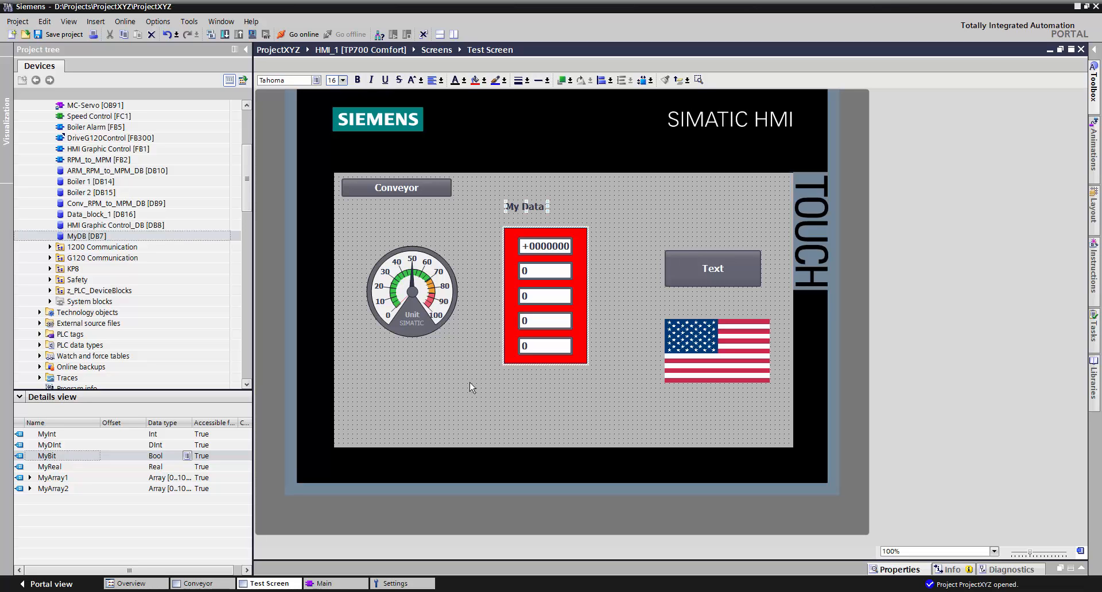
# Step: Examine the Conveyor button's Click event and the screens selectable for its ActivateScreen function, keeping the existing screen
pyautogui.click(426, 193)
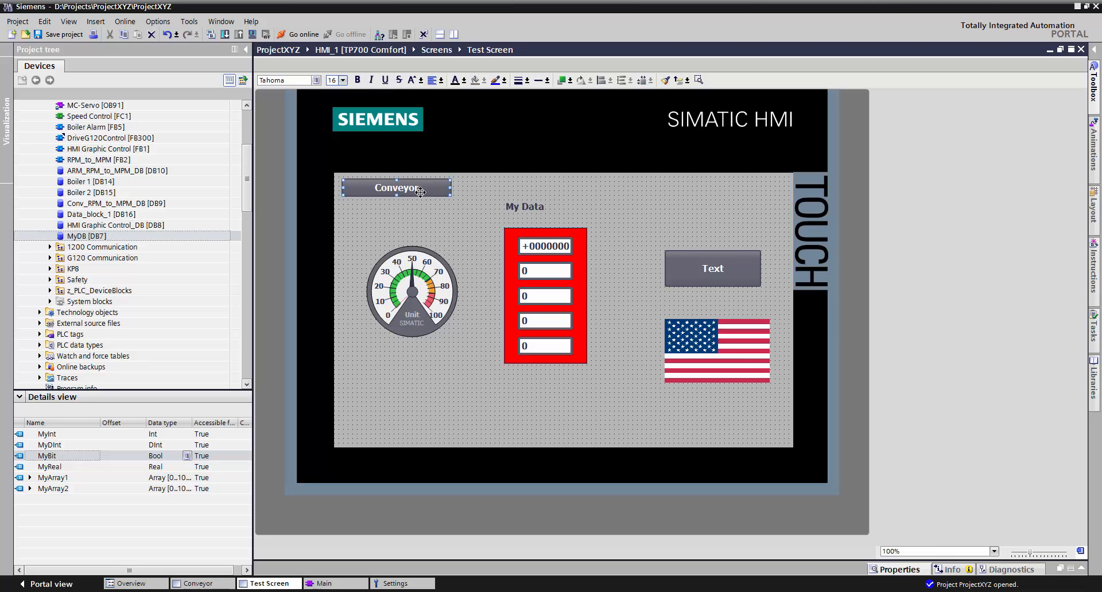
pyautogui.click(1082, 569)
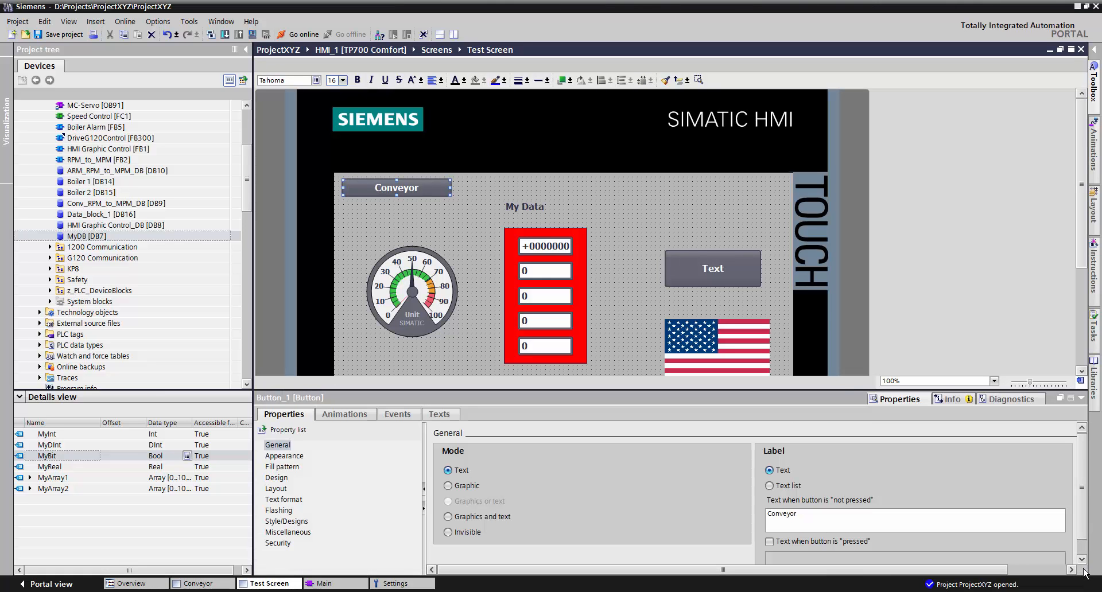
pyautogui.click(397, 413)
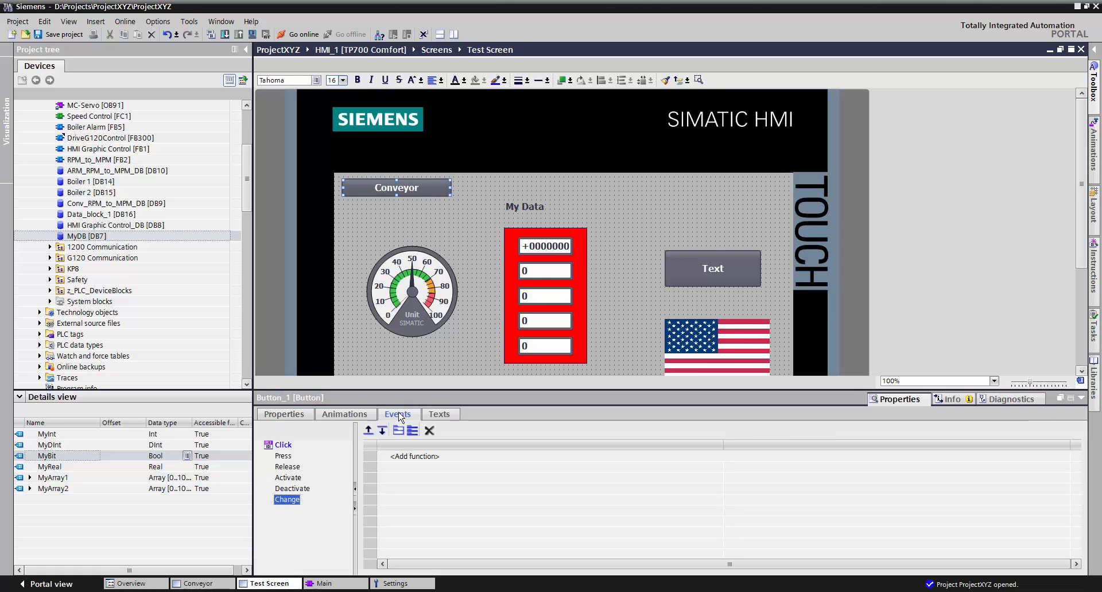
pyautogui.click(285, 448)
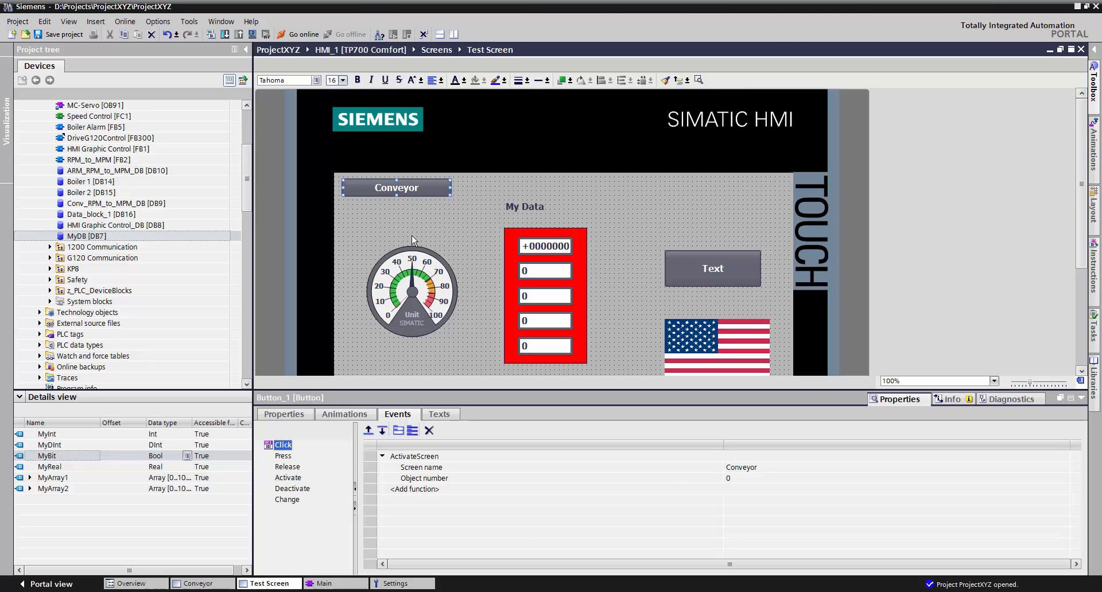
pyautogui.click(798, 469)
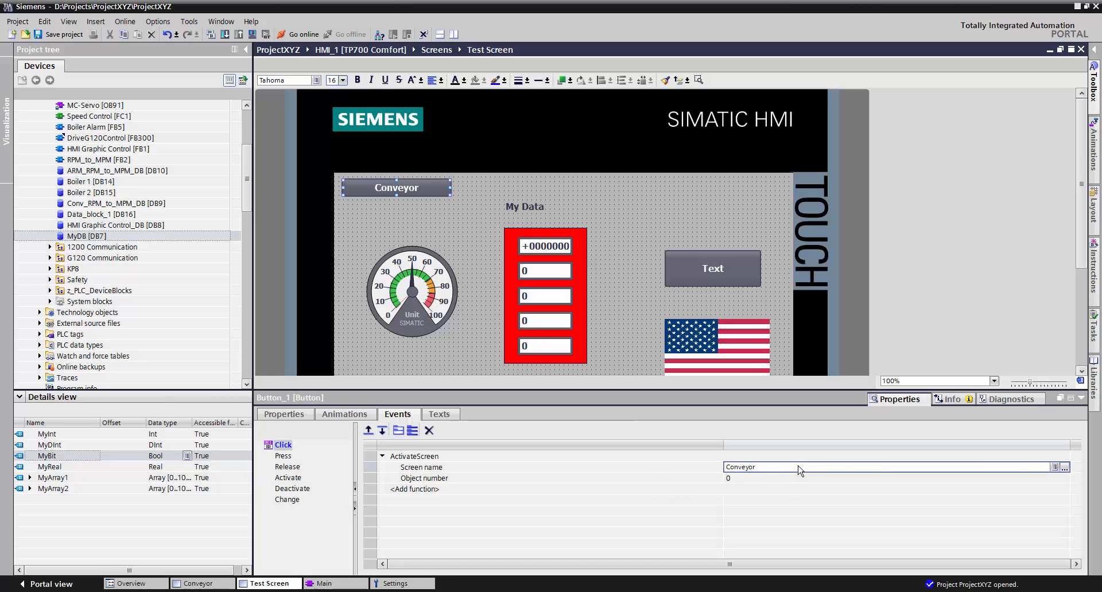
pyautogui.click(1063, 467)
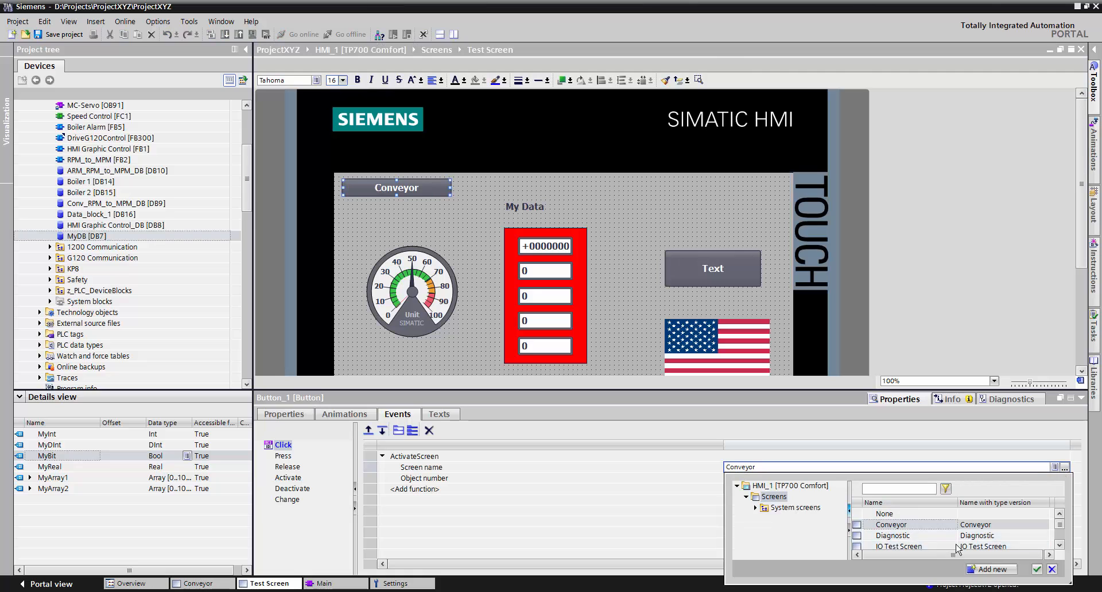
pyautogui.click(1051, 569)
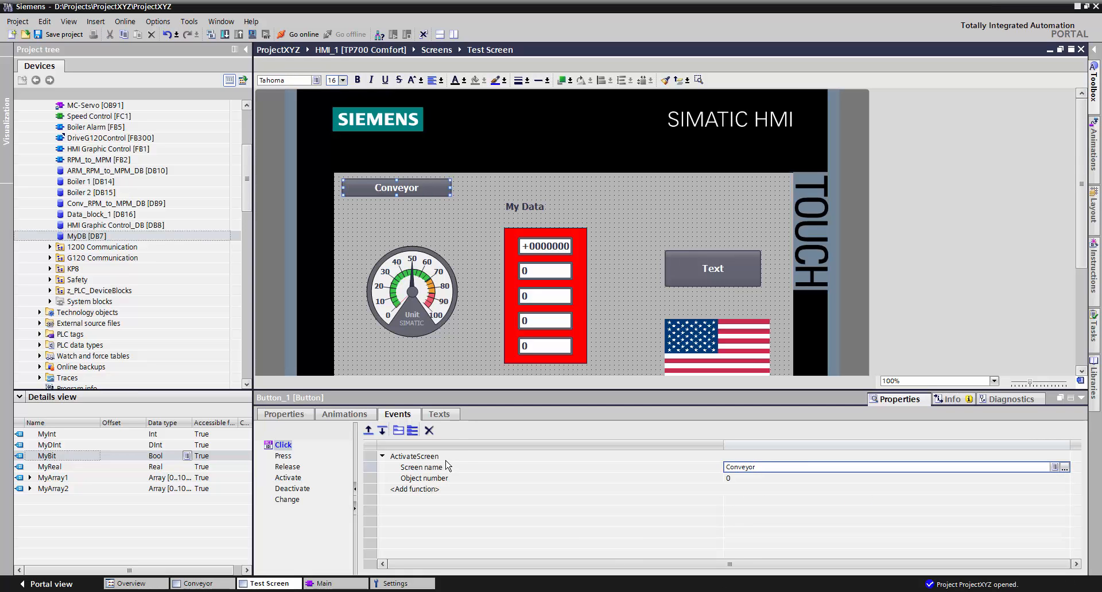
# Step: Browse all system functions available for the Conveyor button's Click event without adding one
pyautogui.click(439, 492)
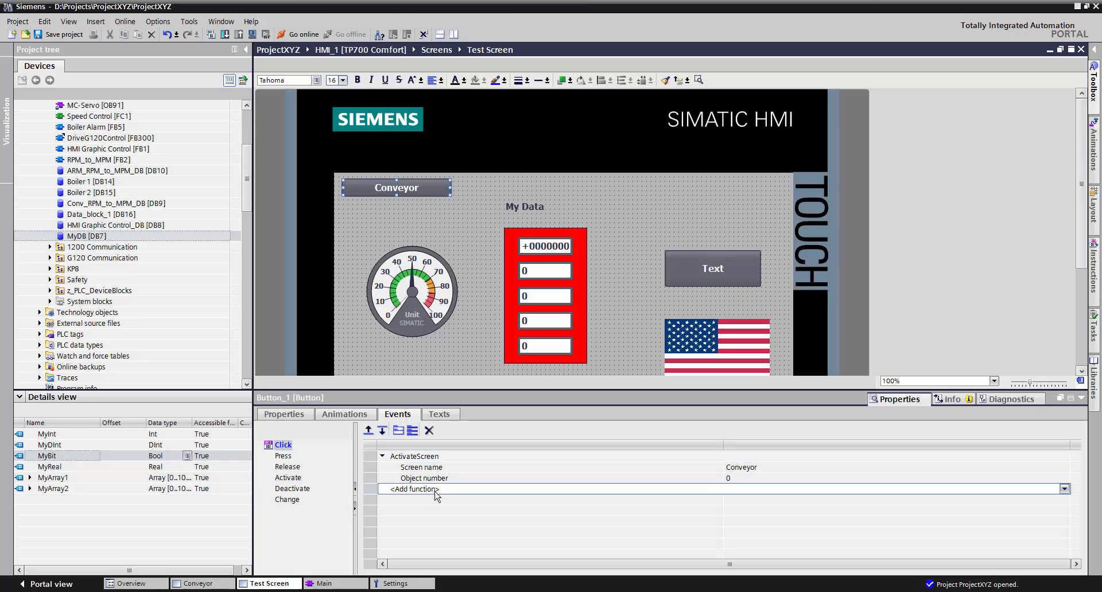
pyautogui.click(1064, 490)
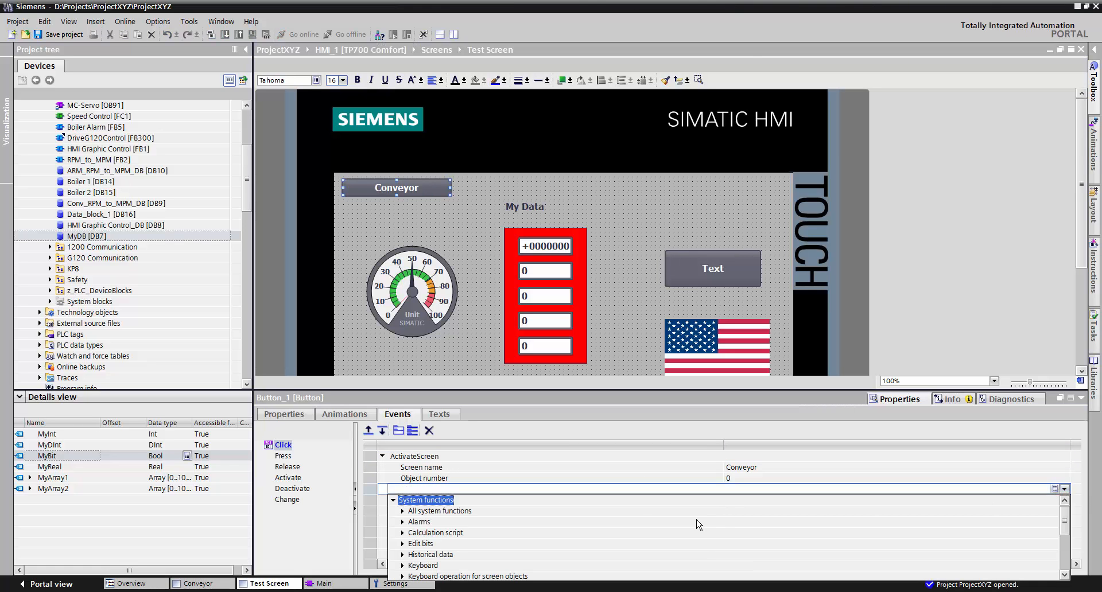
pyautogui.click(402, 511)
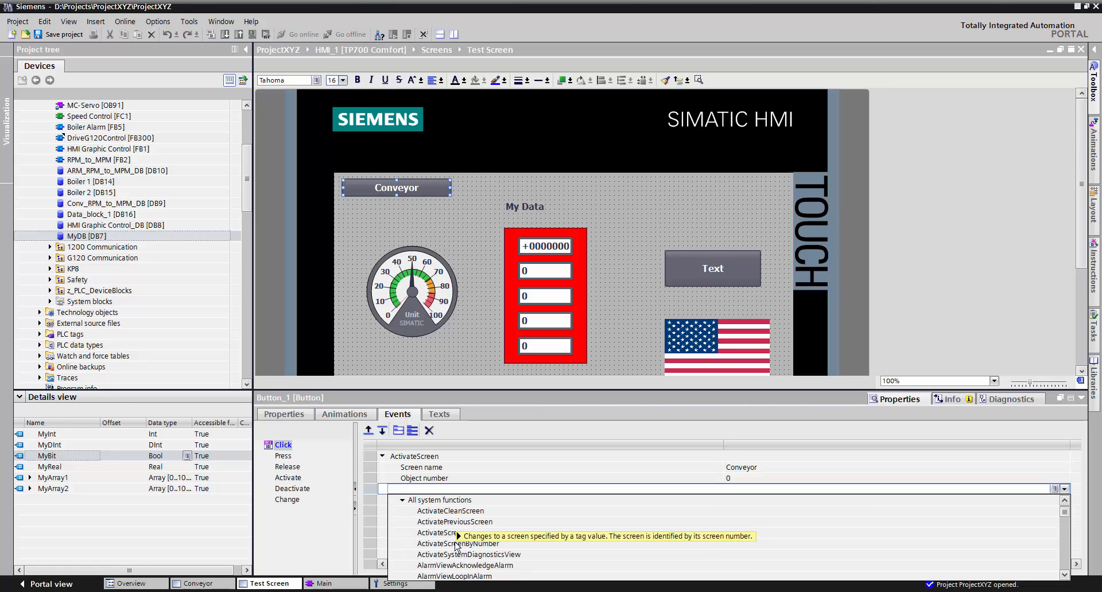
pyautogui.click(555, 466)
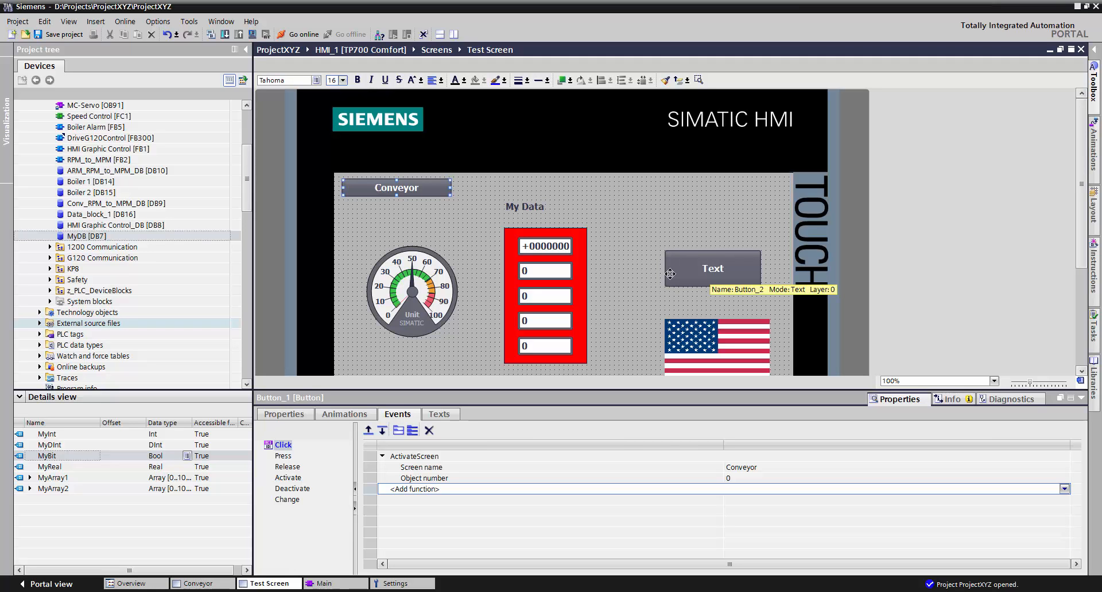
# Step: Add the SetBit function to the Press event of the Text button
pyautogui.click(691, 257)
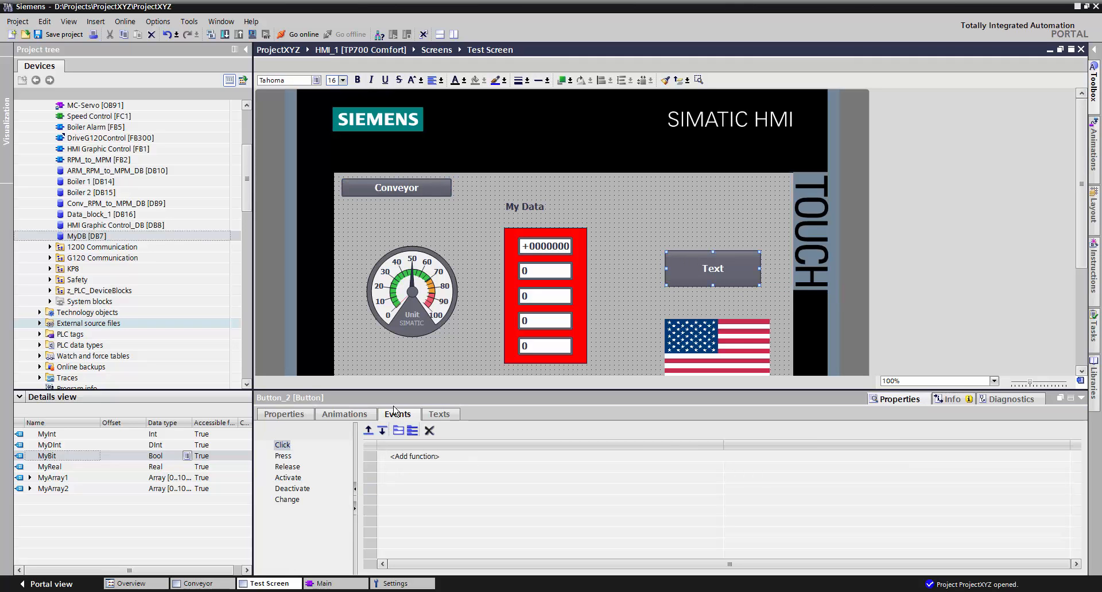
pyautogui.click(284, 456)
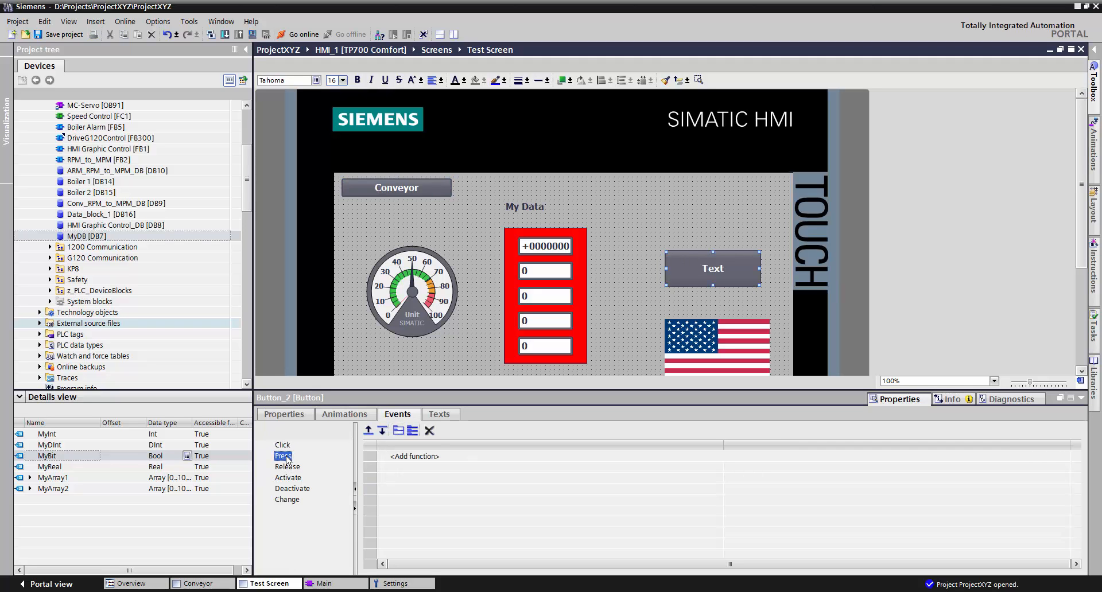
pyautogui.click(451, 459)
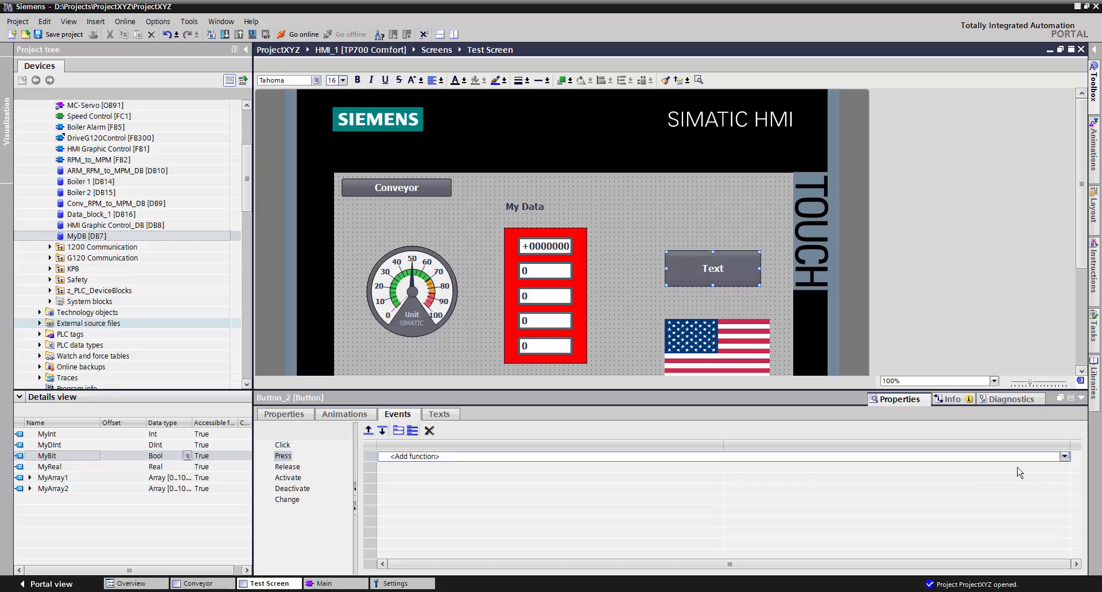
pyautogui.write('set')
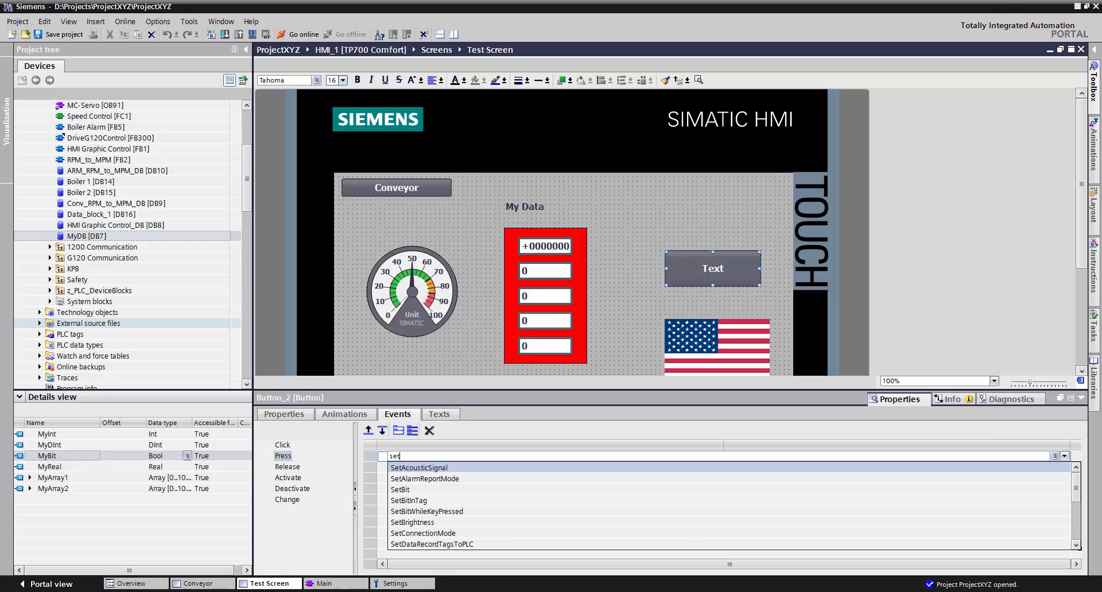
pyautogui.write('bit')
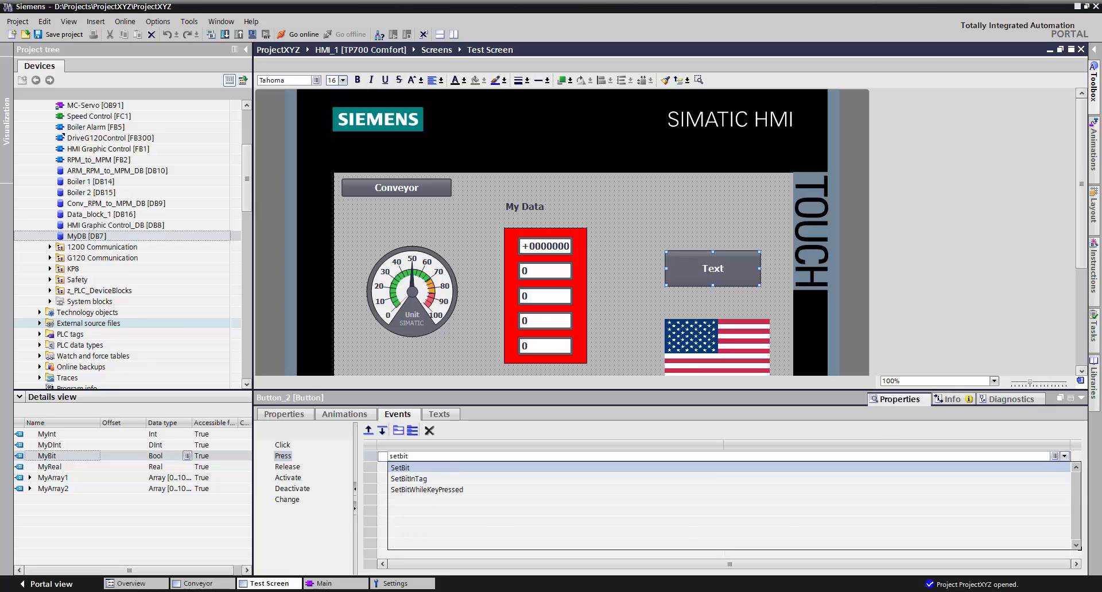
pyautogui.press('Return')
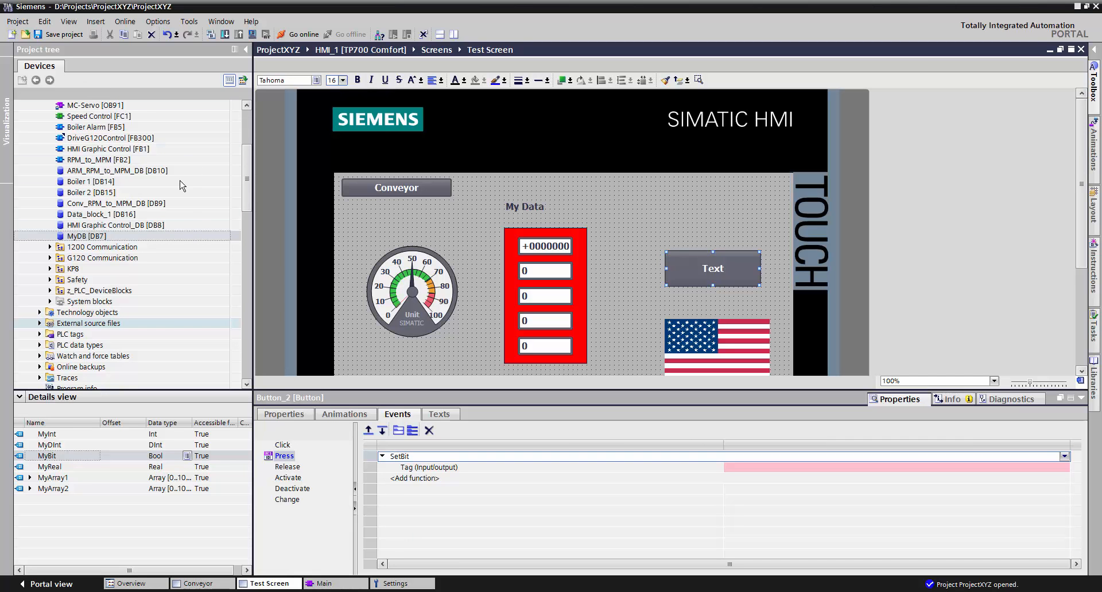
# Step: Assign the MyBit tag from the MyDB data block to the SetBit function on the Text button's Press event
pyautogui.moveTo(247, 178); pyautogui.dragTo(247, 215)
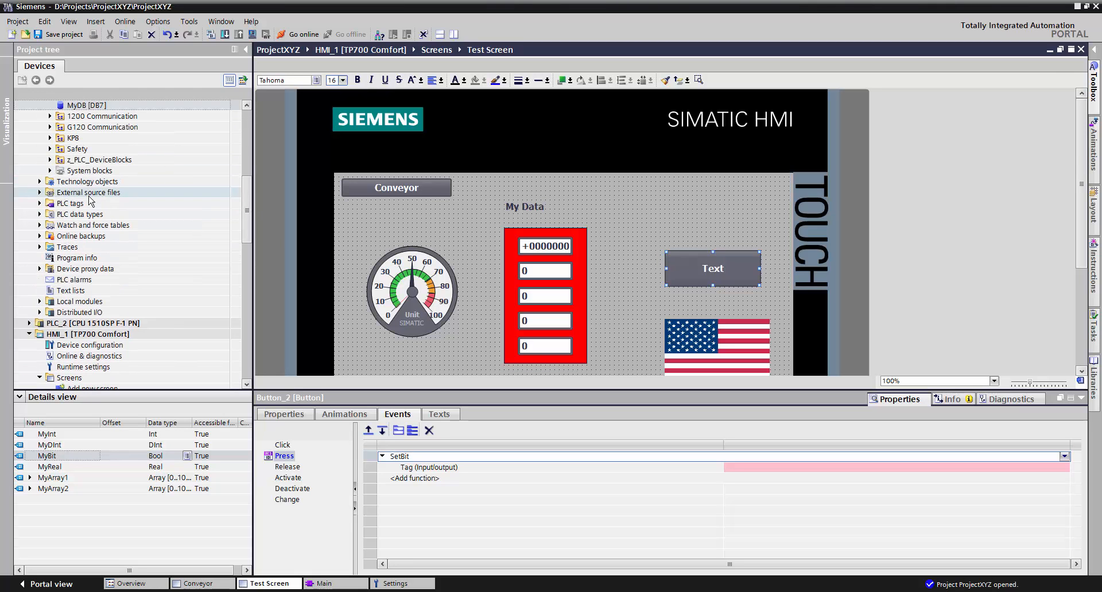
pyautogui.click(40, 204)
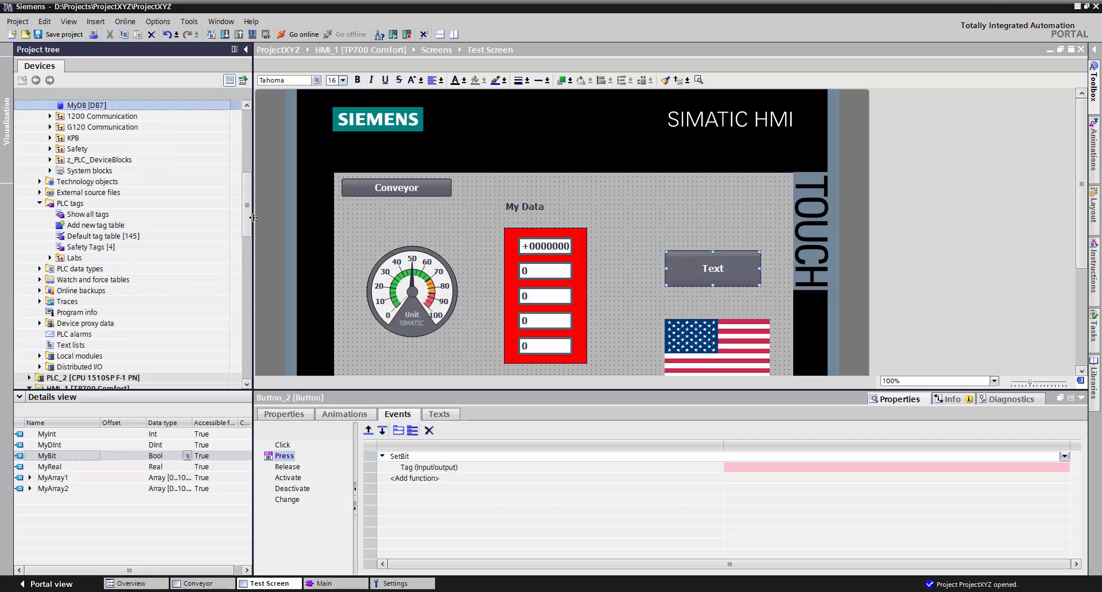
pyautogui.scroll(2, 139, 197)
pyautogui.click(97, 161)
pyautogui.click(94, 171)
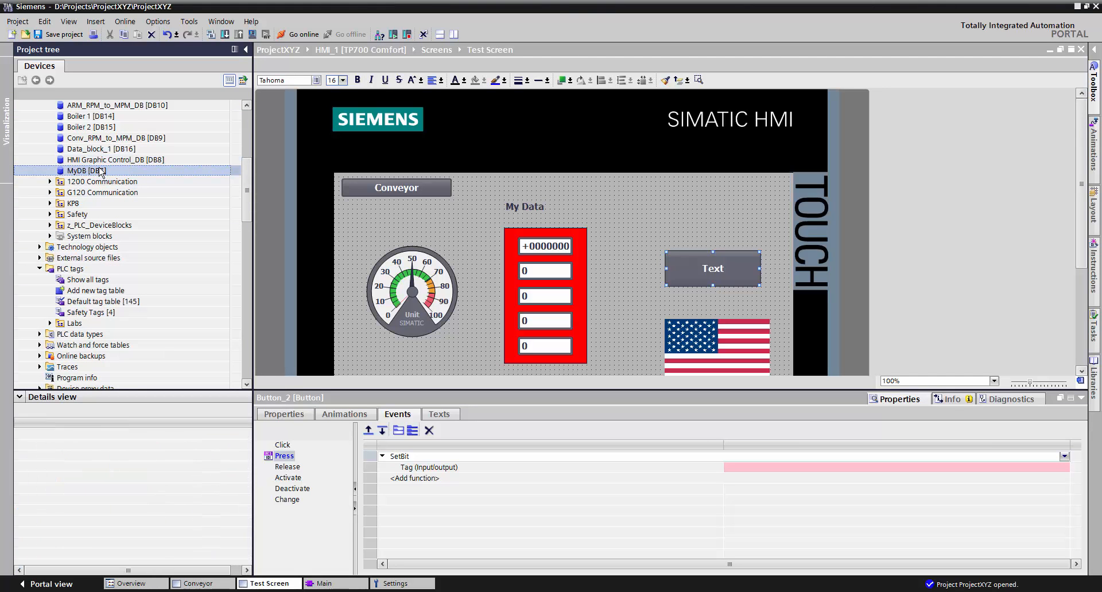
pyautogui.click(52, 457)
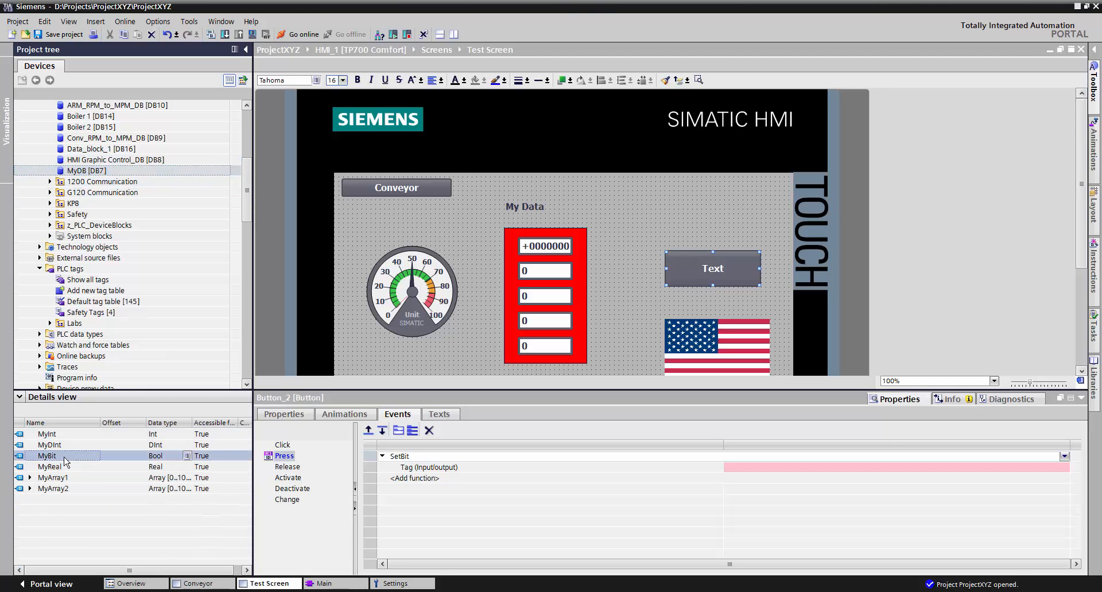
pyautogui.moveTo(47, 461); pyautogui.dragTo(746, 466)
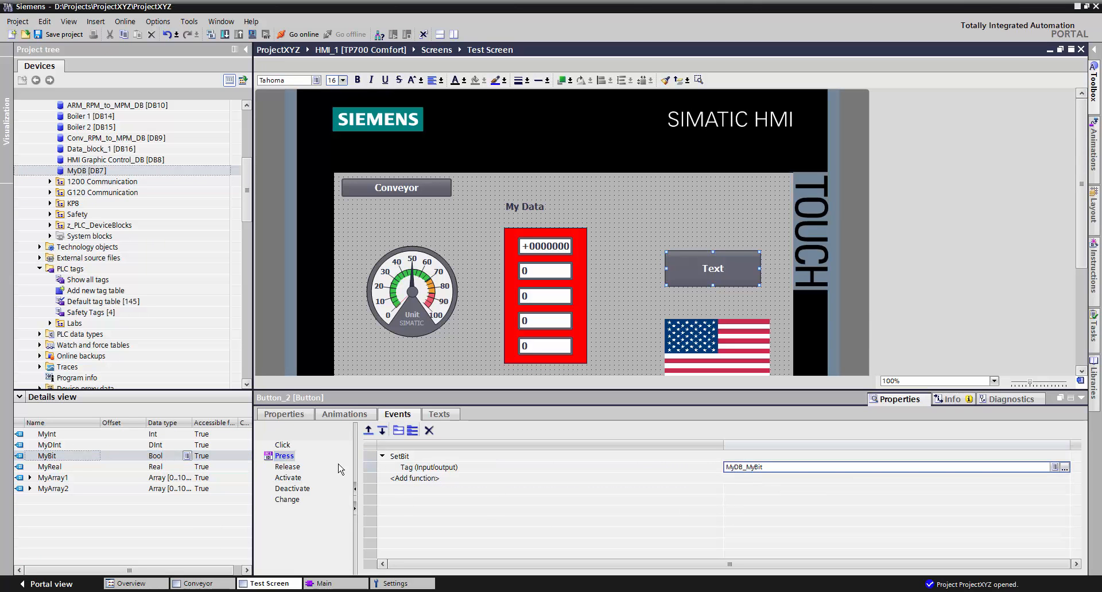
# Step: Add the ResetBit function to the Text button's Release event and assign it the MyBit tag from MyDB
pyautogui.click(289, 468)
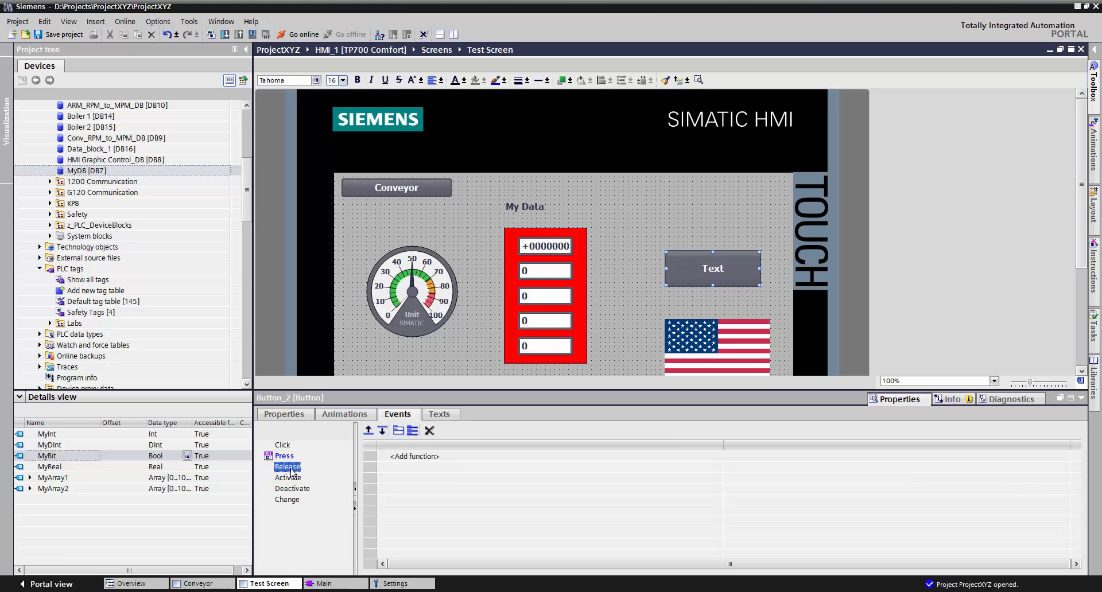
pyautogui.click(407, 457)
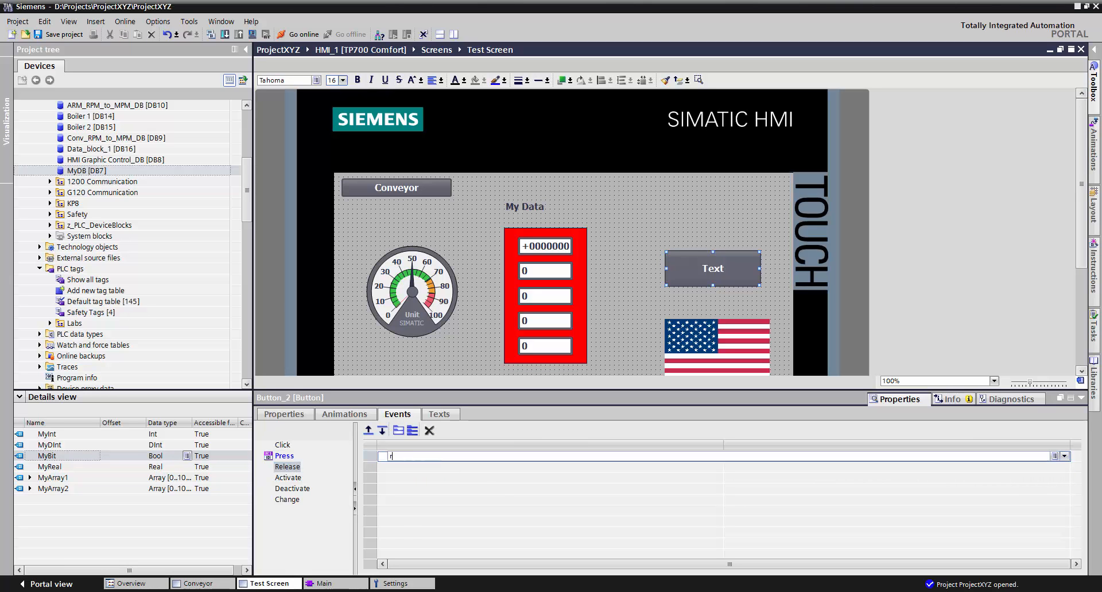
pyautogui.write('reset')
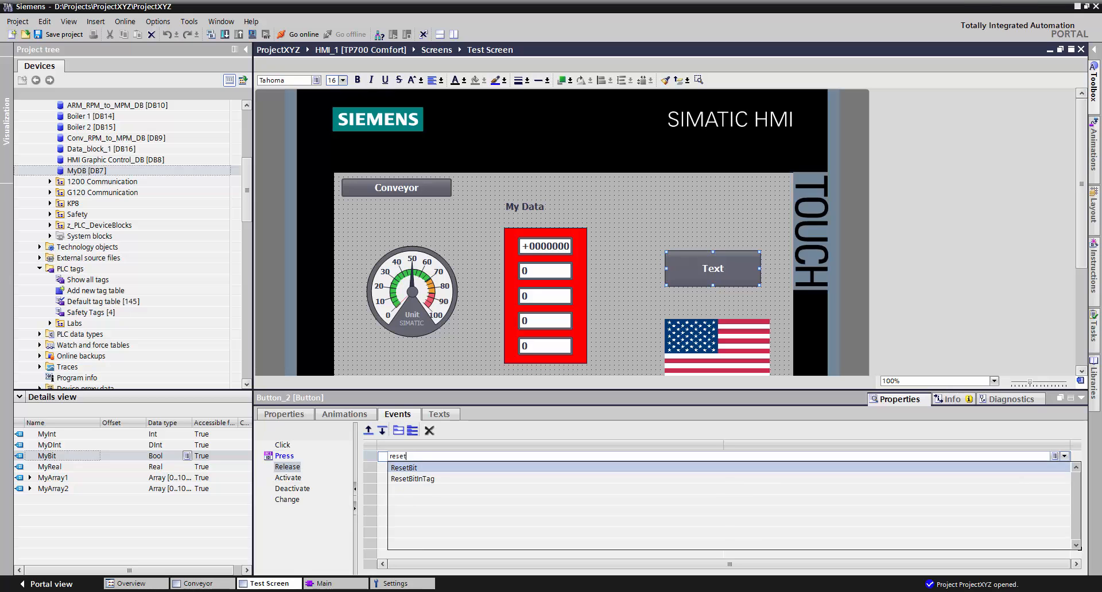
pyautogui.press('Return')
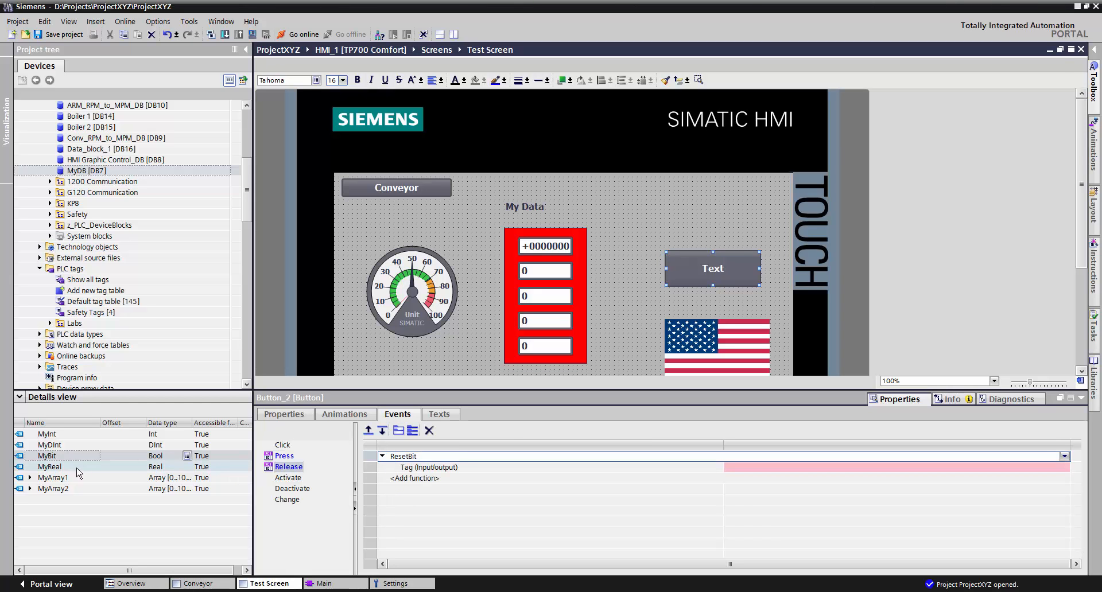
pyautogui.moveTo(47, 456); pyautogui.dragTo(814, 468)
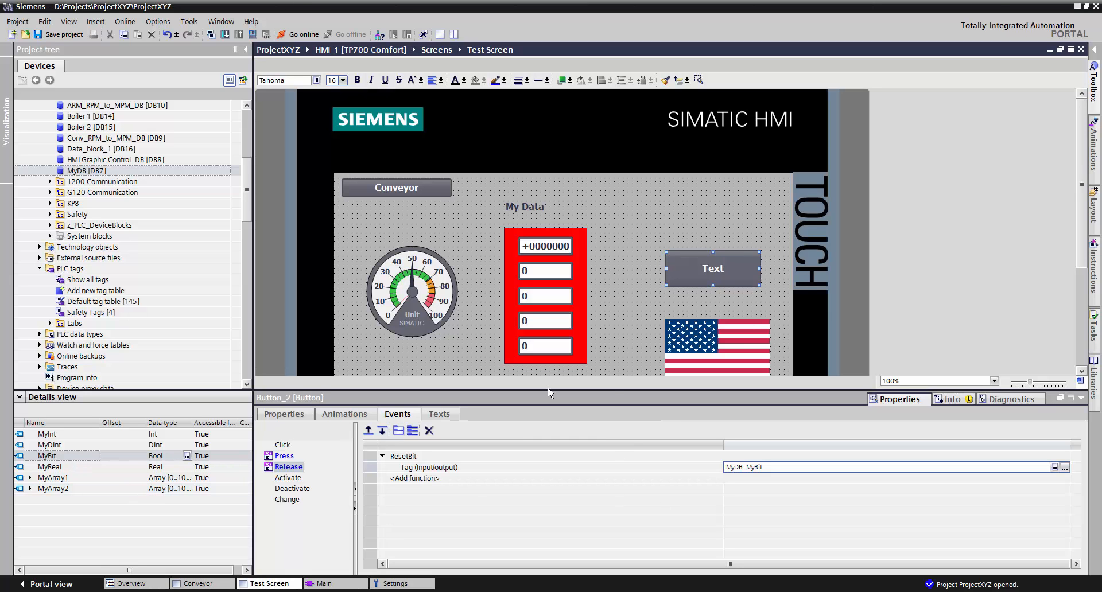
# Step: Add an Appearance animation to the Text button and link it to the MyBit tag from MyDB
pyautogui.click(357, 419)
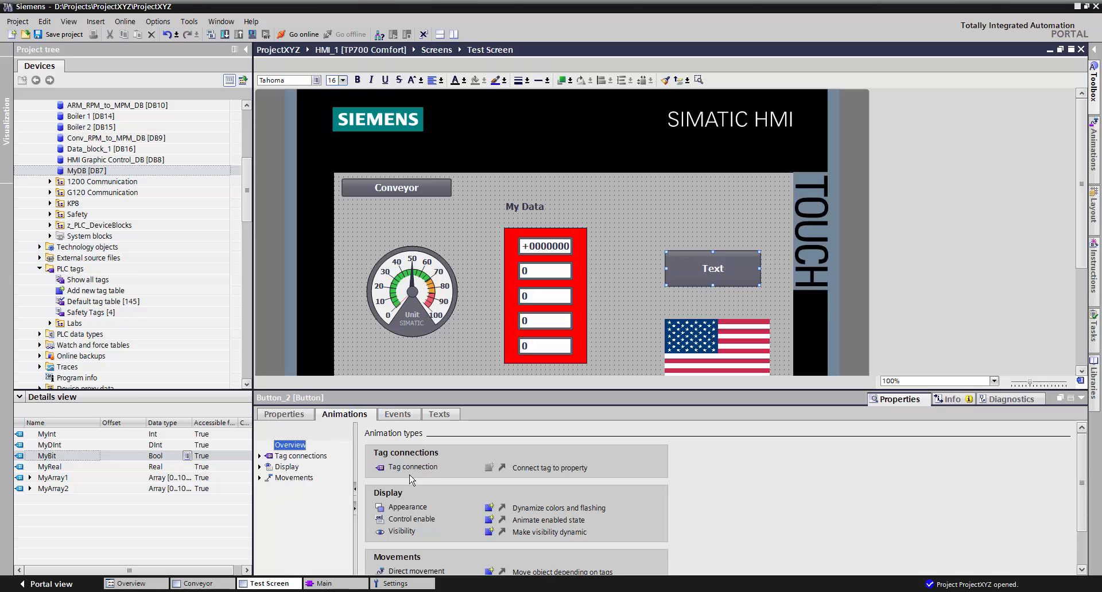
pyautogui.click(490, 508)
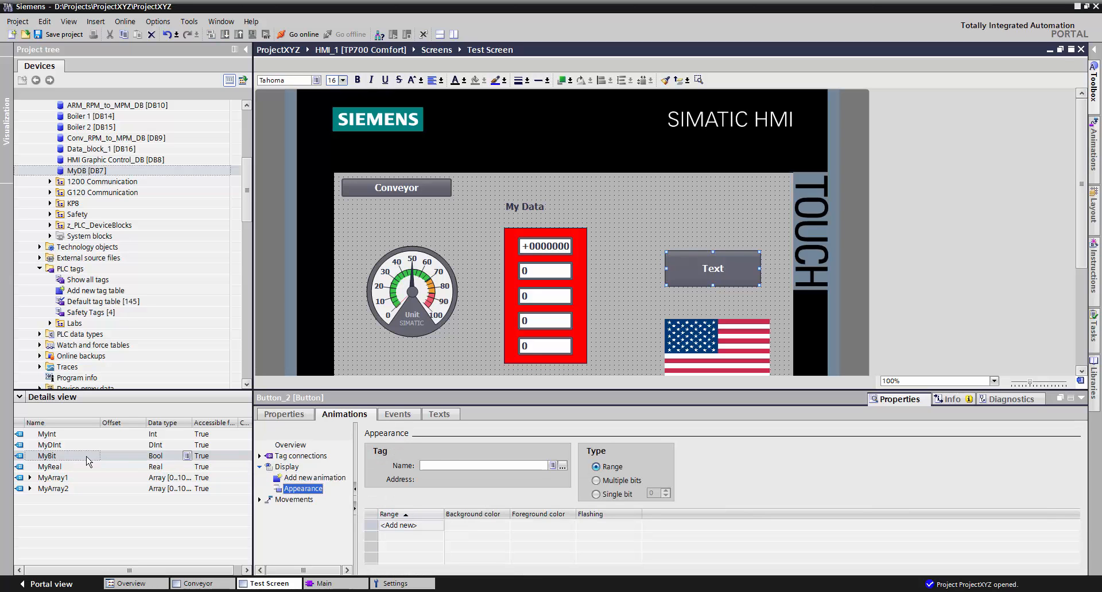
pyautogui.moveTo(89, 460); pyautogui.dragTo(448, 463)
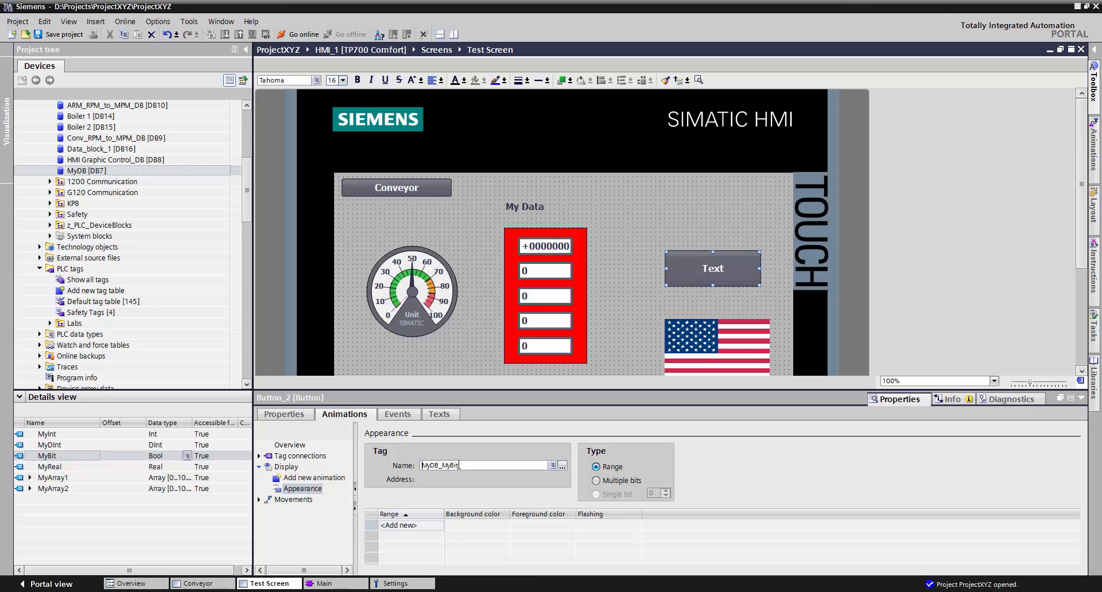
# Step: Add range entries 0 and 1 to the Text button's Appearance animation
pyautogui.click(421, 527)
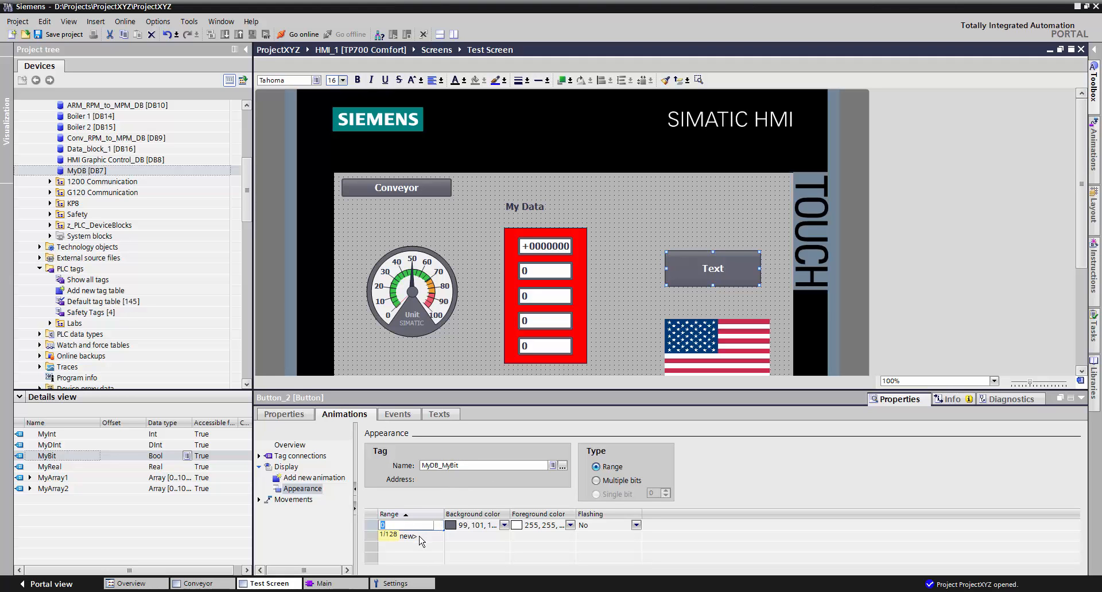
pyautogui.click(420, 537)
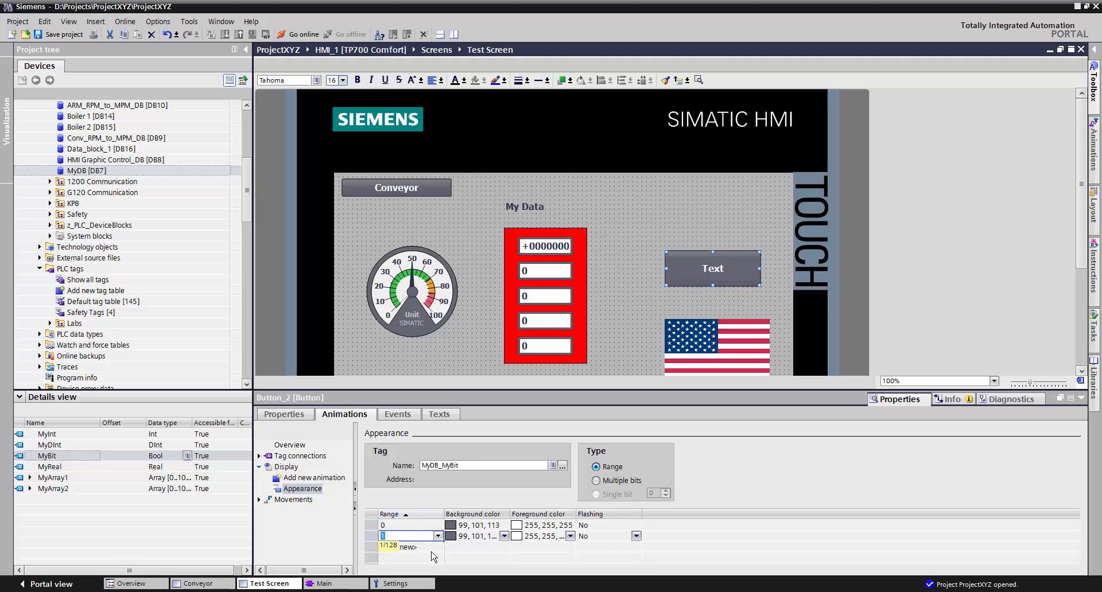
pyautogui.click(407, 525)
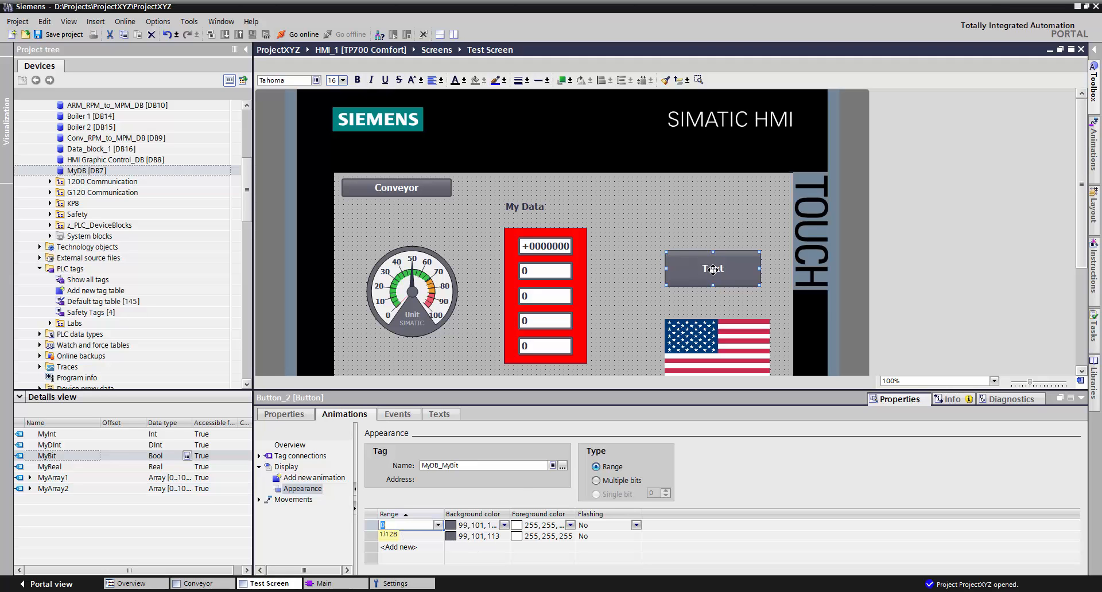
pyautogui.click(431, 540)
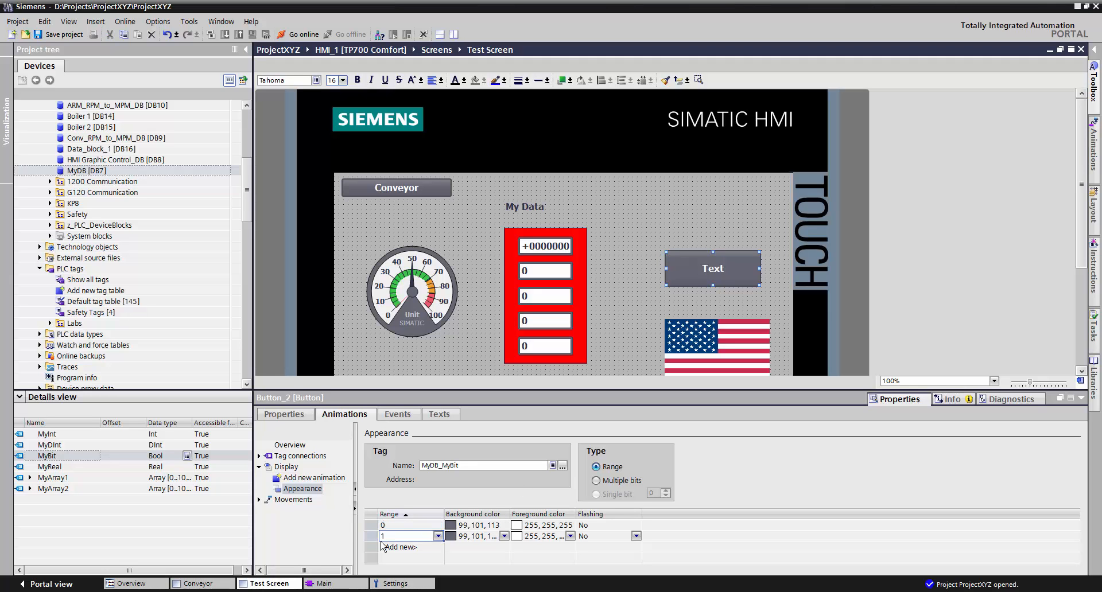
# Step: Set the background color for range 1 of the Appearance animation to green (0, 255, 0)
pyautogui.click(505, 536)
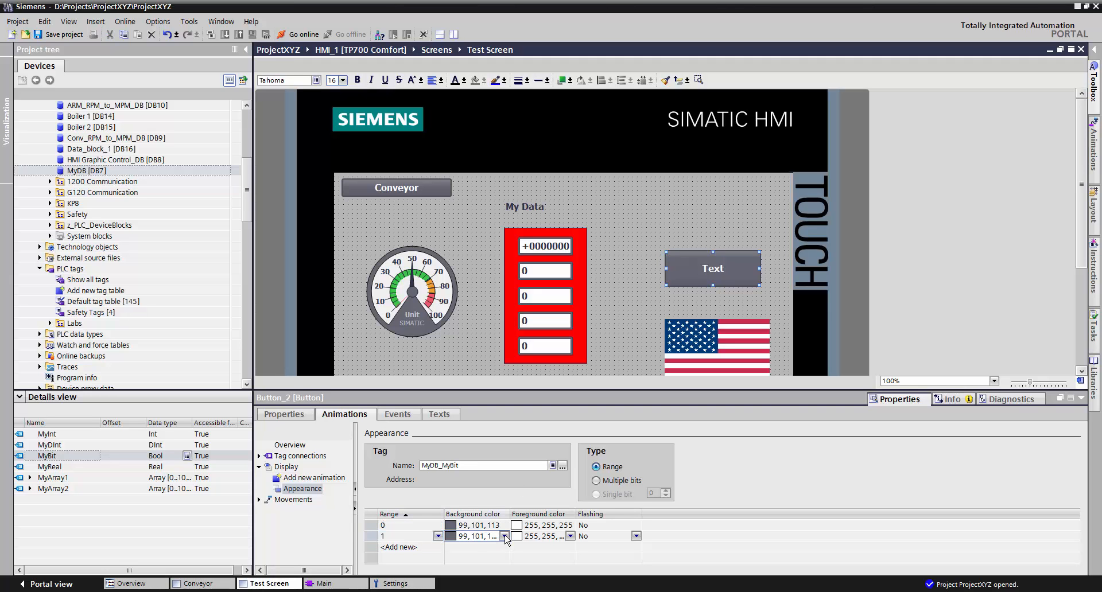
pyautogui.click(505, 537)
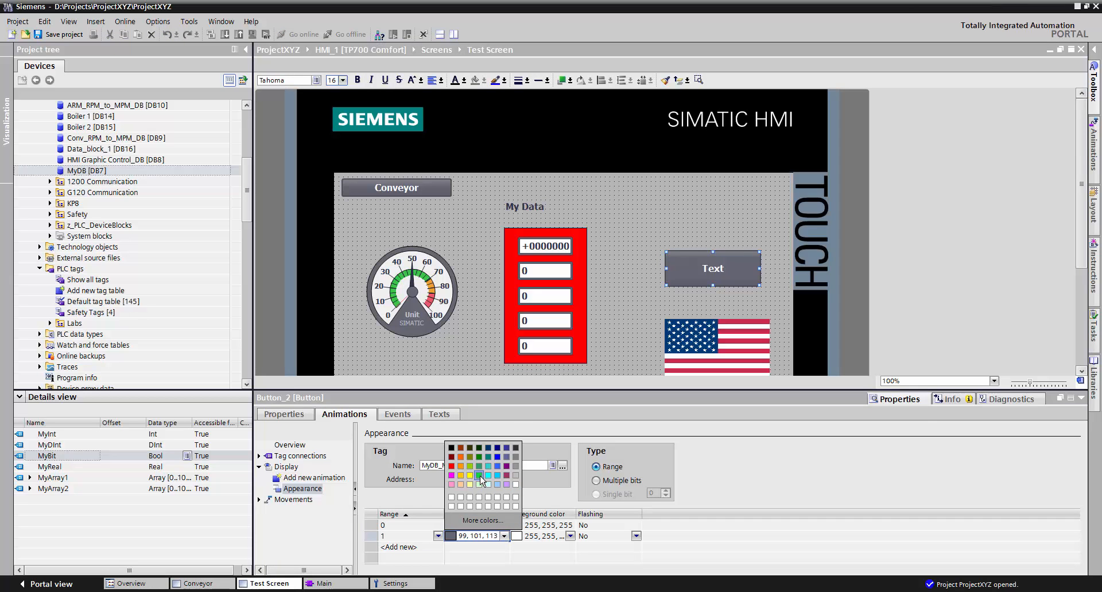
pyautogui.click(480, 476)
pyautogui.click(419, 536)
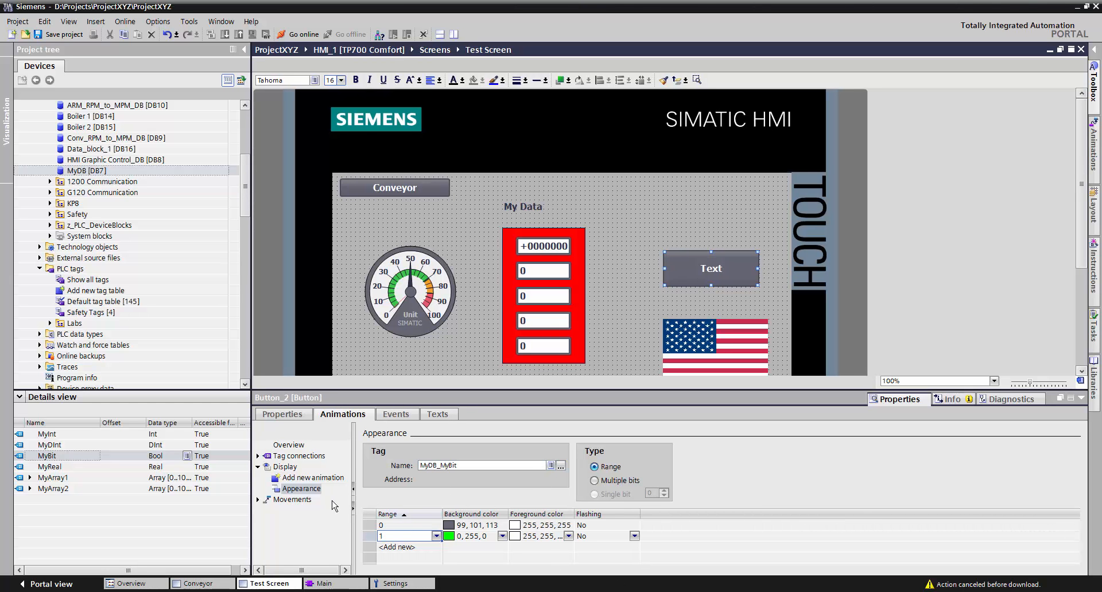
# Step: Examine the display and movement animation types available for the Text button without adding any
pyautogui.doubleClick(313, 479)
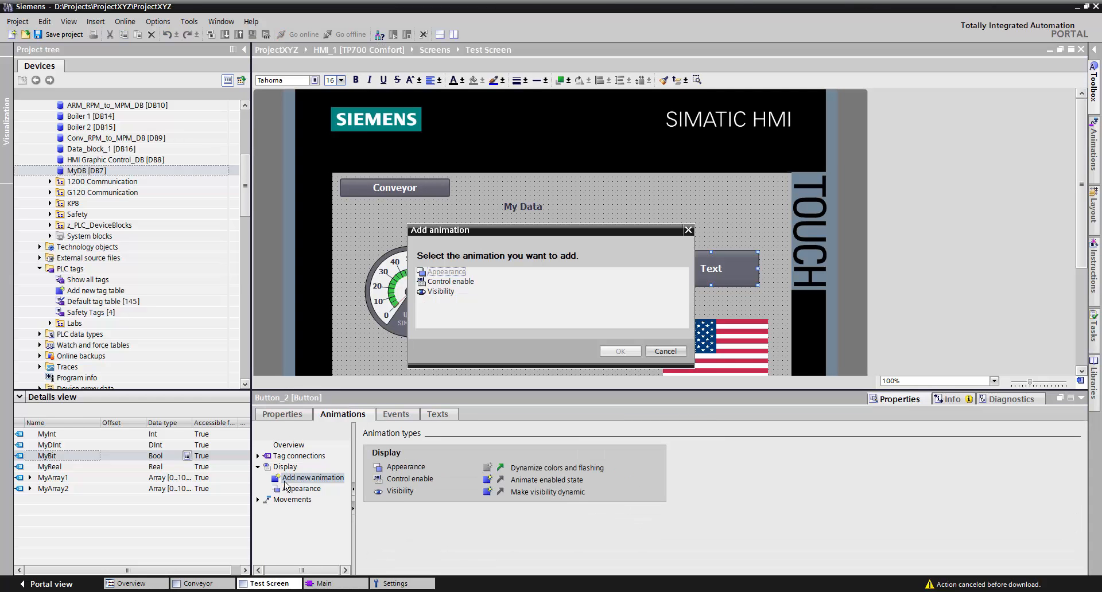
pyautogui.click(666, 351)
pyautogui.click(258, 499)
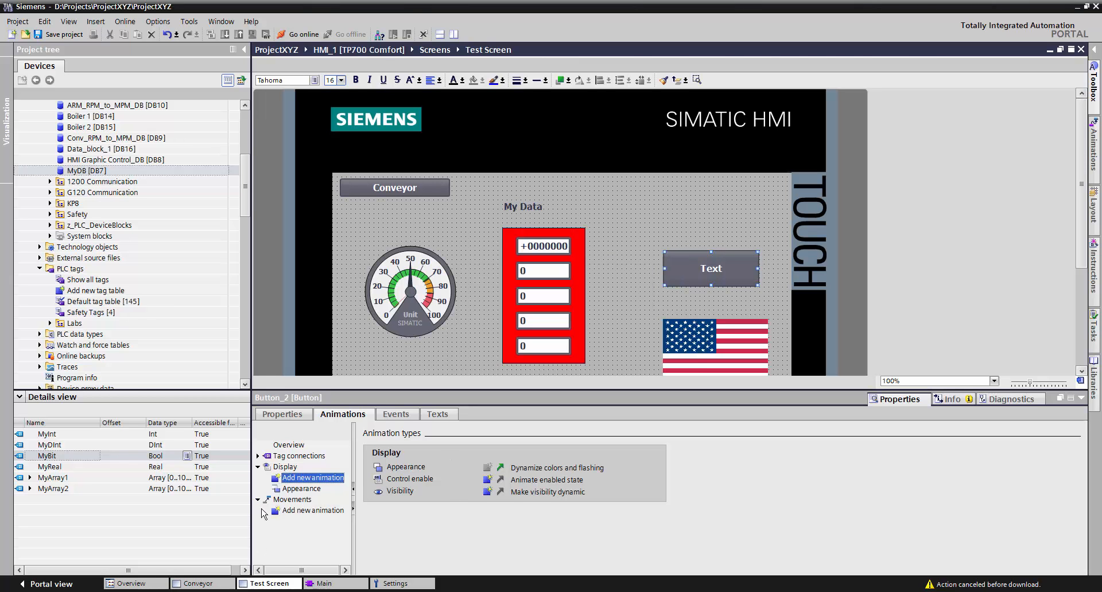
pyautogui.doubleClick(293, 512)
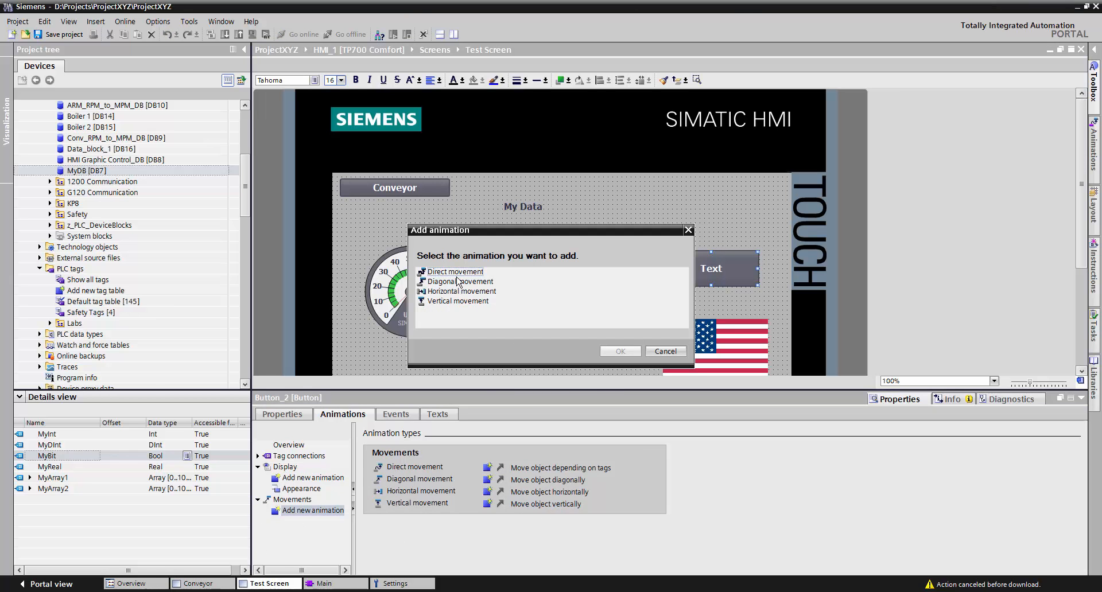
pyautogui.click(668, 353)
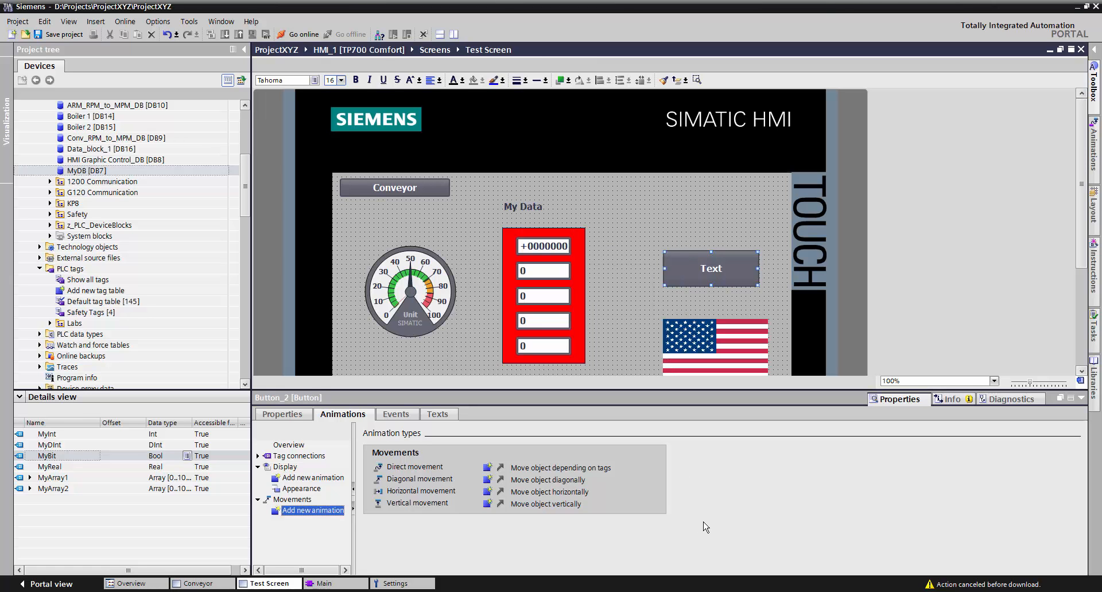